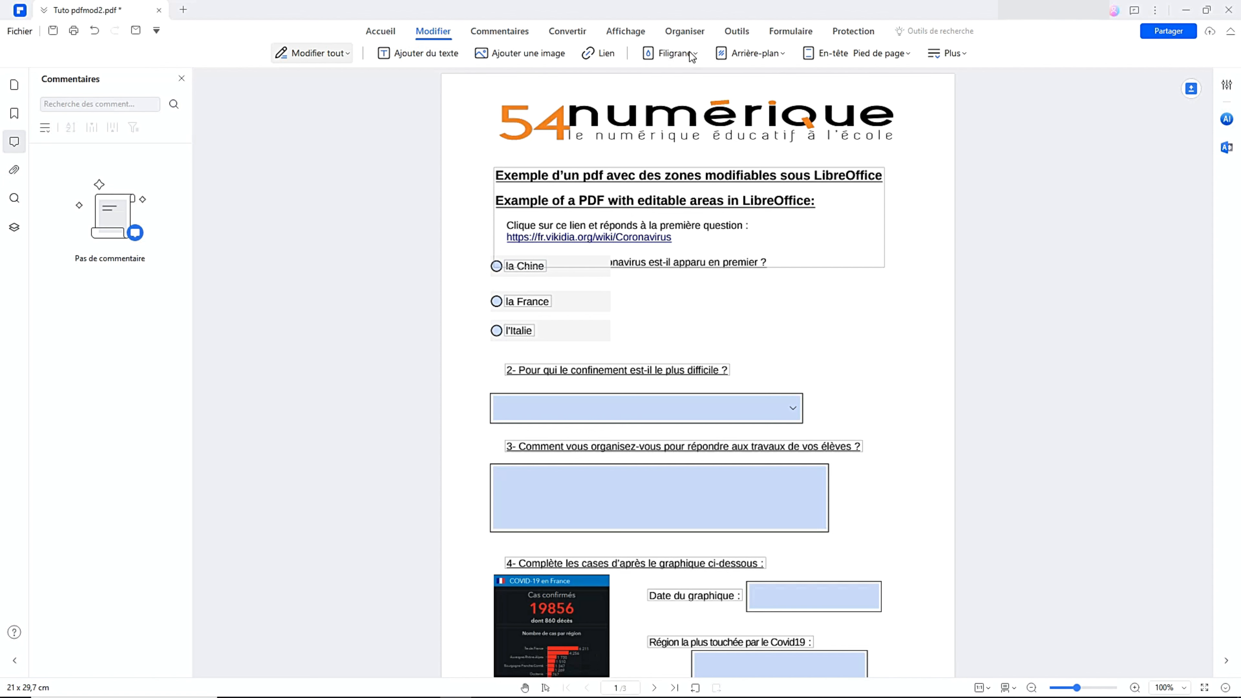
# - Add a text box inside question 3's answer area reading "MOMO APP 2024" with "bONJOUR" on a second line
pyautogui.click(777, 54)
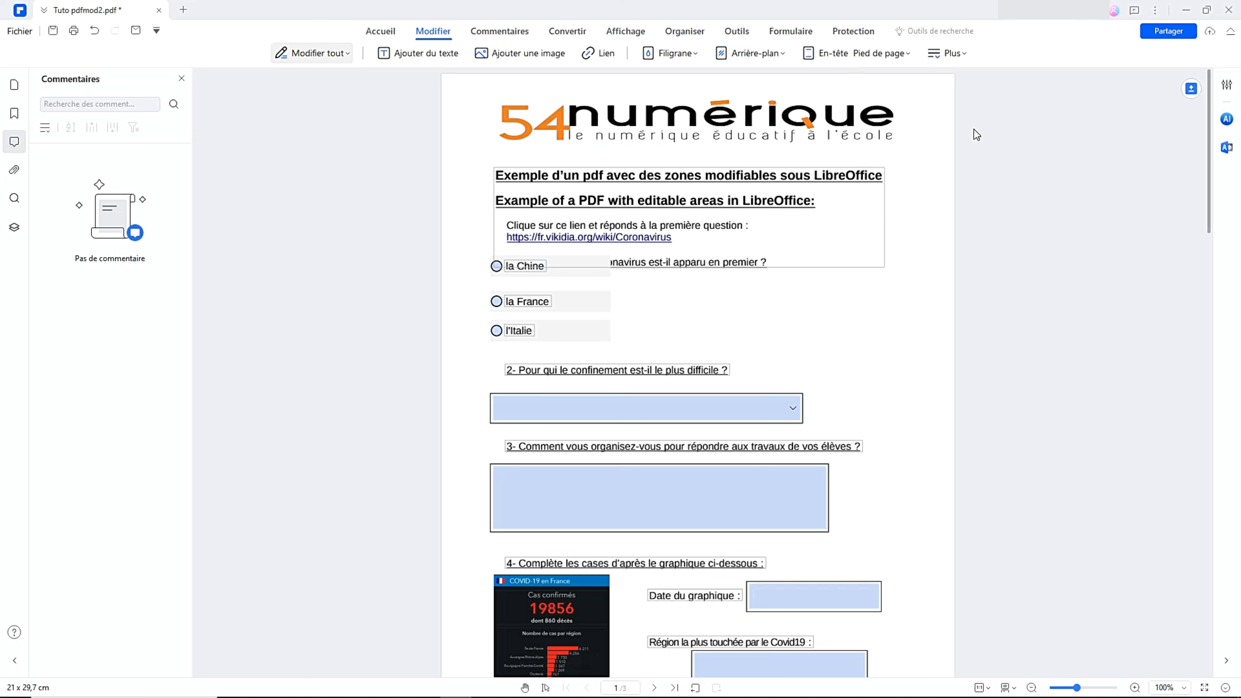
pyautogui.click(441, 55)
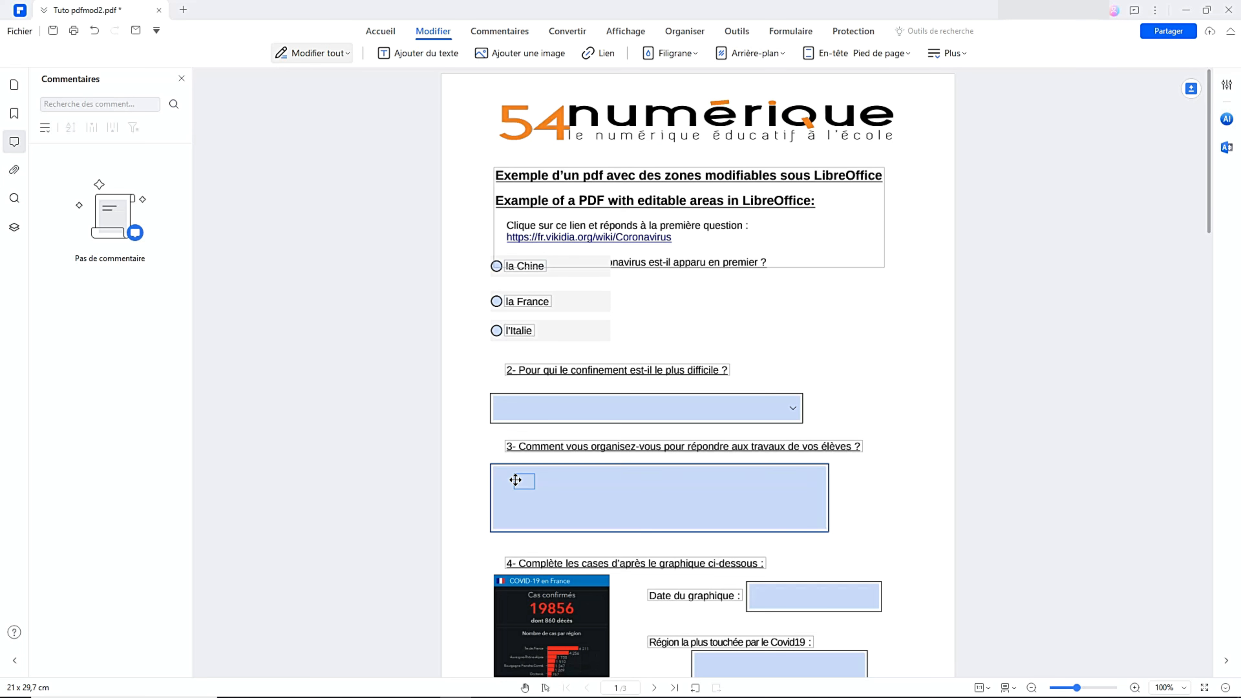
pyautogui.click(515, 480)
pyautogui.write('MOMO APP')
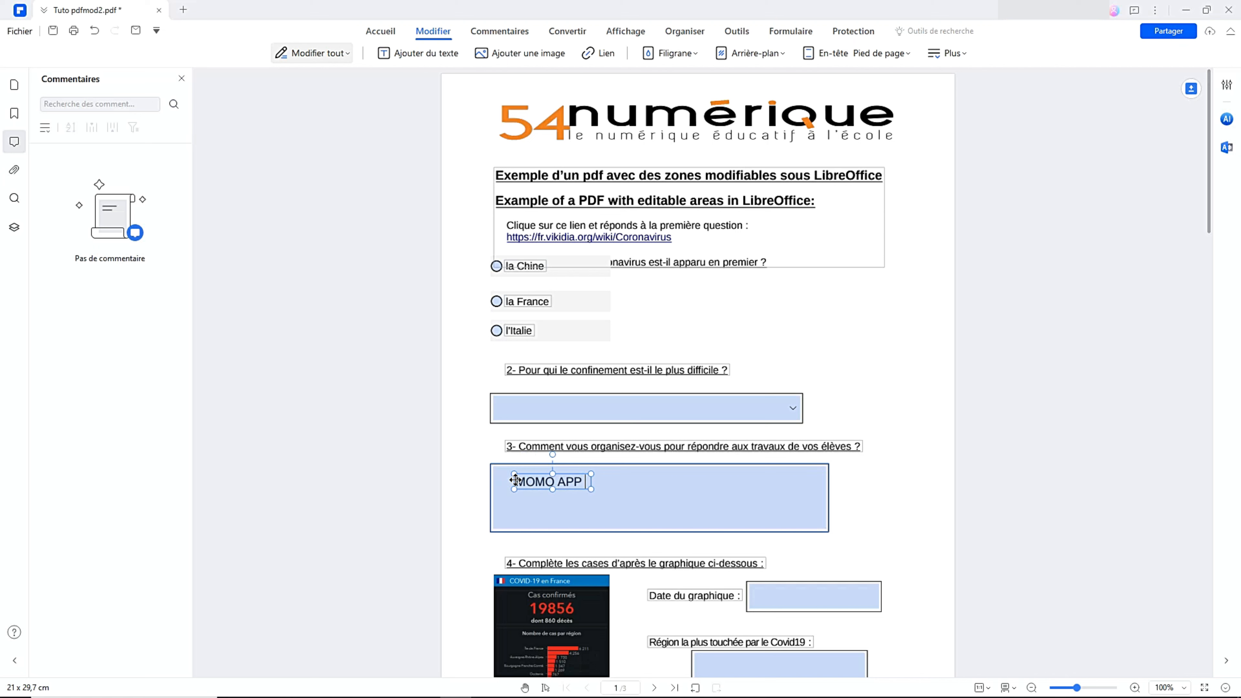
pyautogui.write(' 2024')
pyautogui.press('Return')
pyautogui.write('bONJOUR')
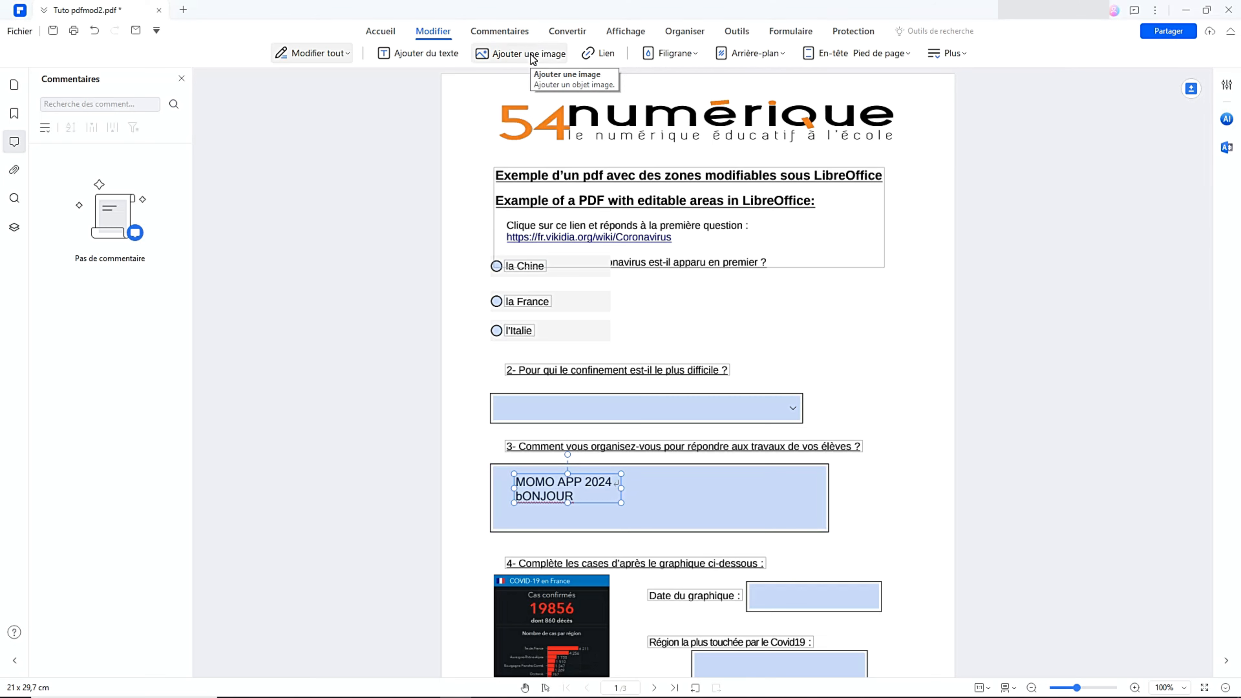
pyautogui.click(532, 57)
pyautogui.doubleClick(152, 111)
pyautogui.click(172, 124)
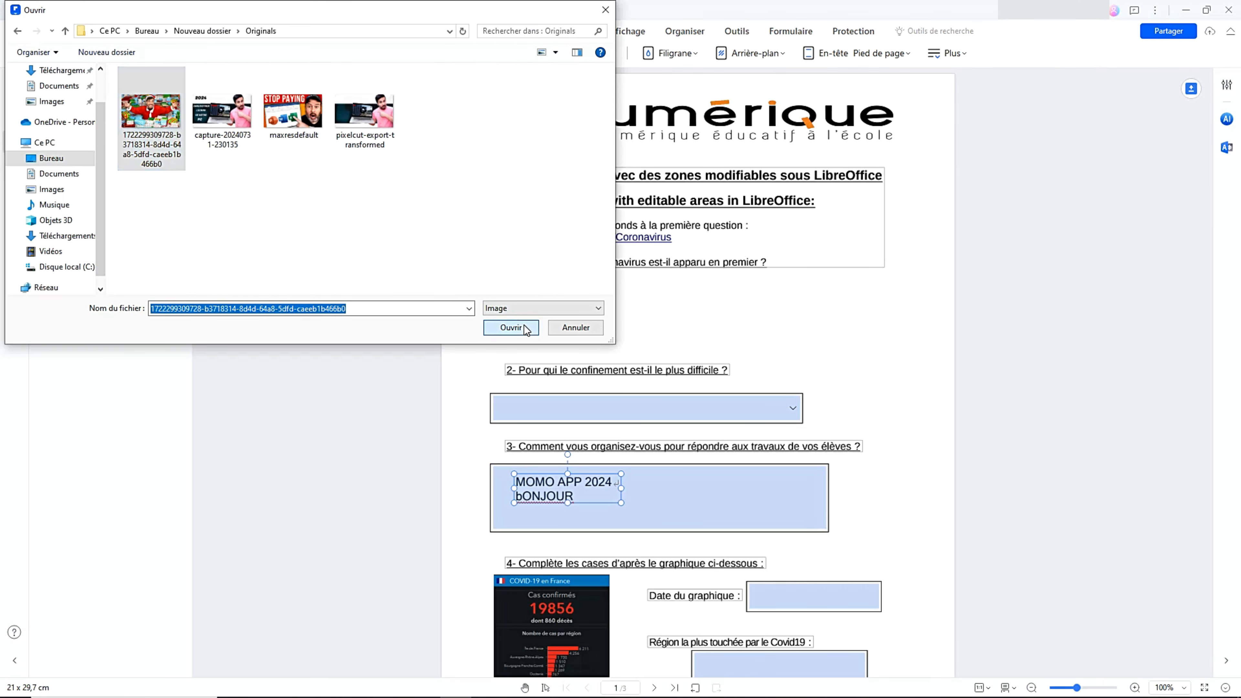
pyautogui.click(581, 326)
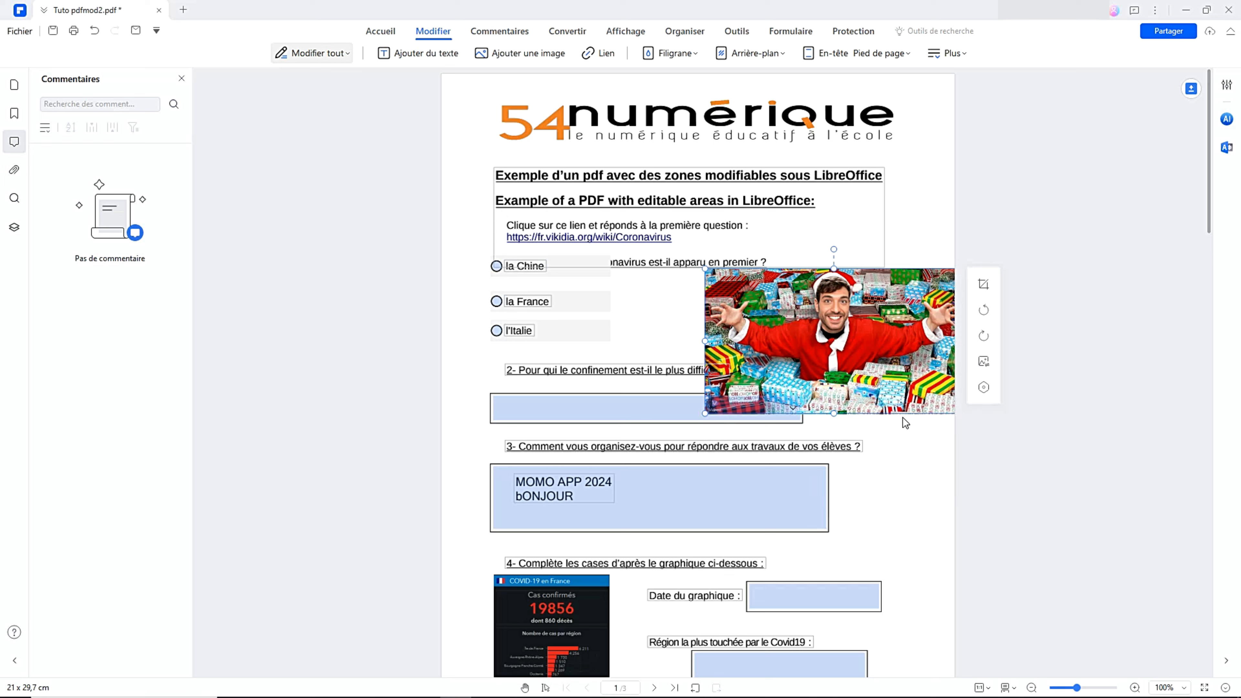
# - Shrink the inserted photo and place it beside question 1's answer choices, near the page's right margin
pyautogui.click(847, 386)
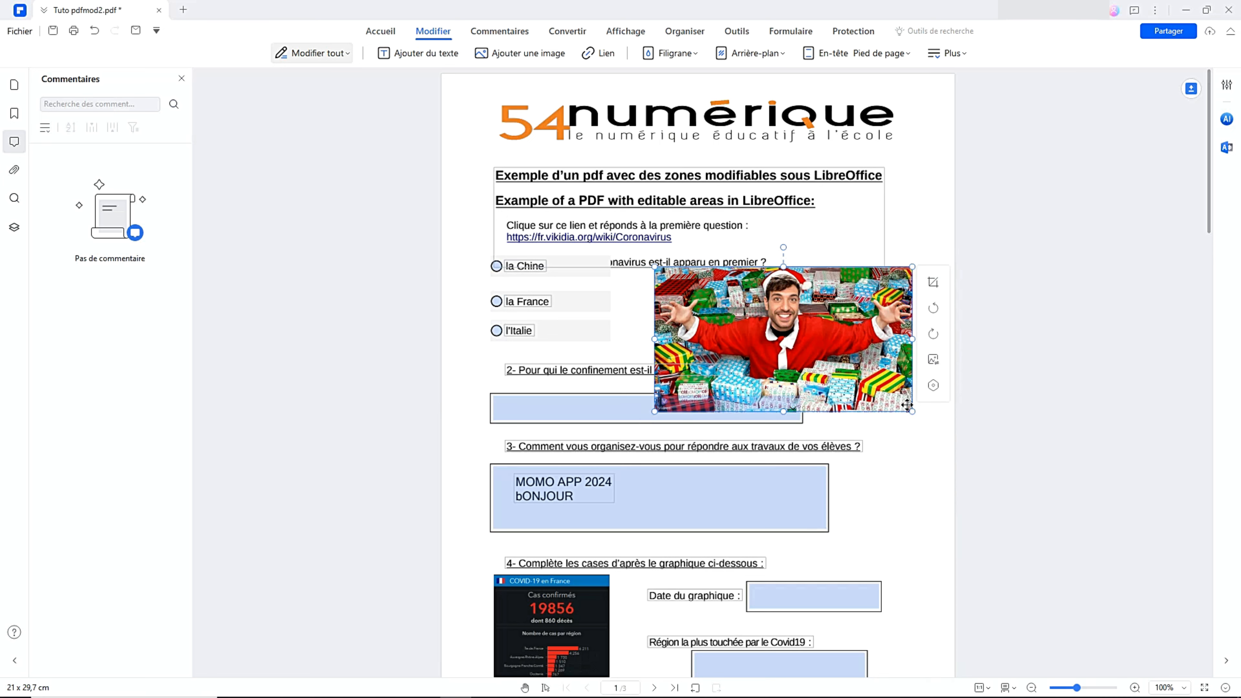
pyautogui.moveTo(909, 409); pyautogui.dragTo(829, 366)
pyautogui.moveTo(833, 319); pyautogui.dragTo(880, 316)
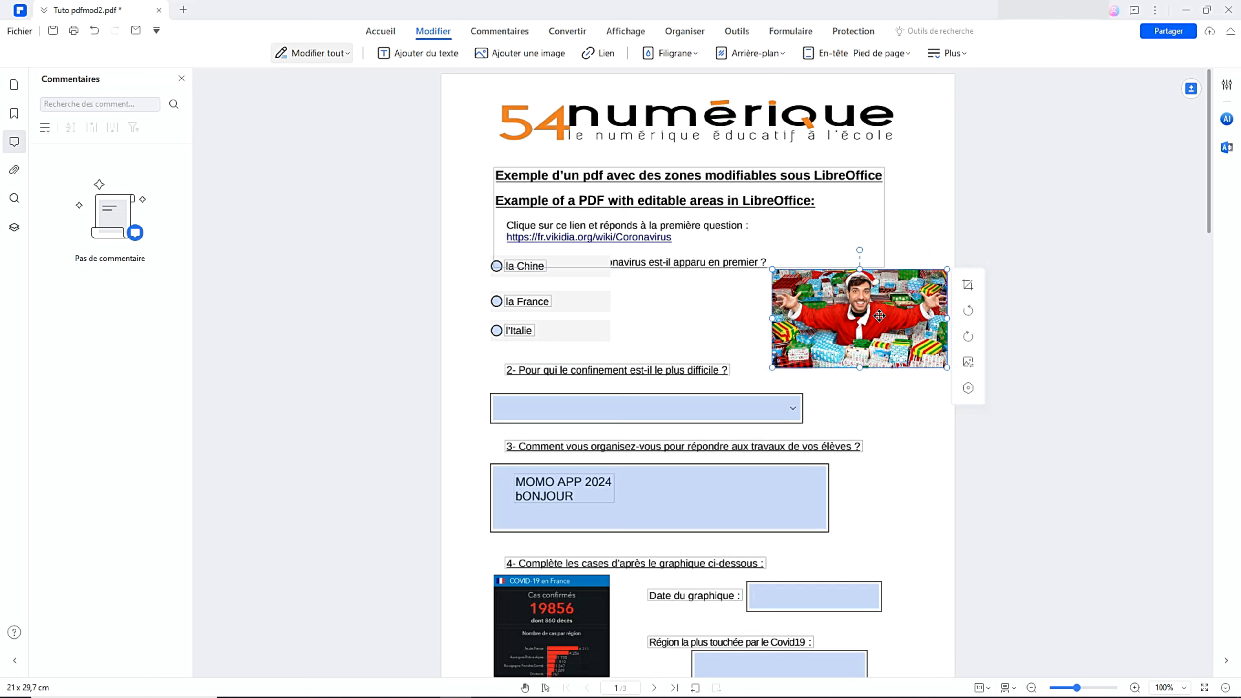
pyautogui.click(599, 55)
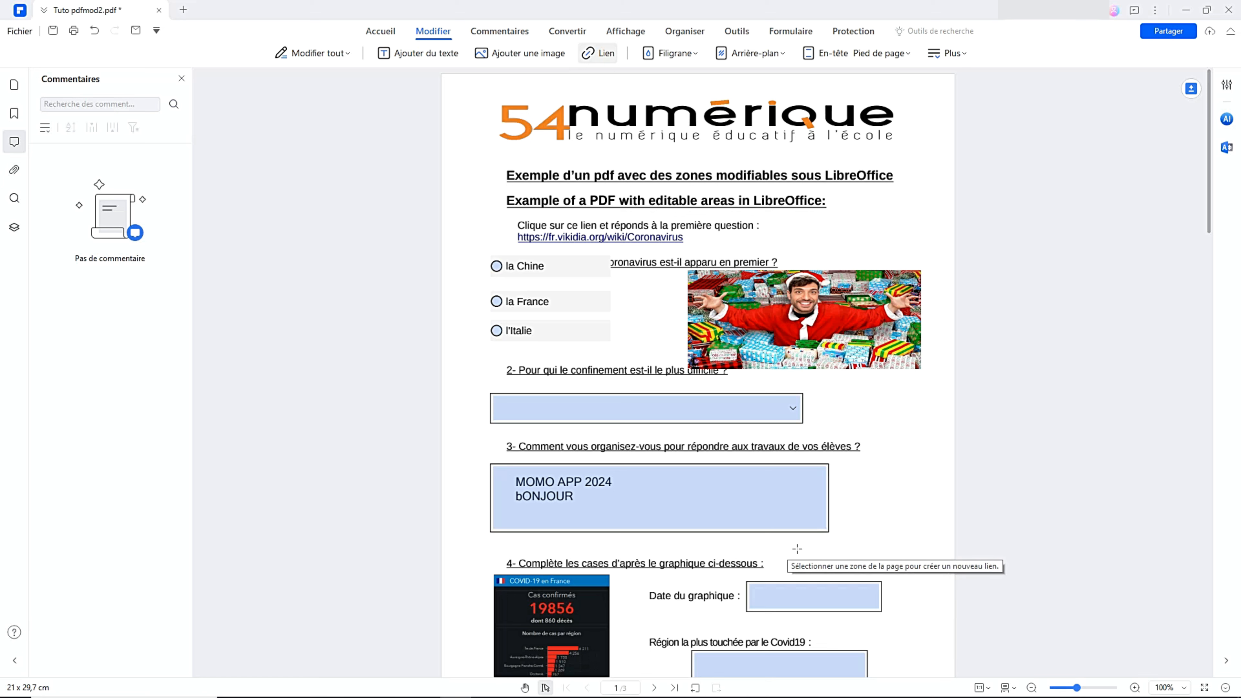
pyautogui.moveTo(796, 546); pyautogui.dragTo(940, 566)
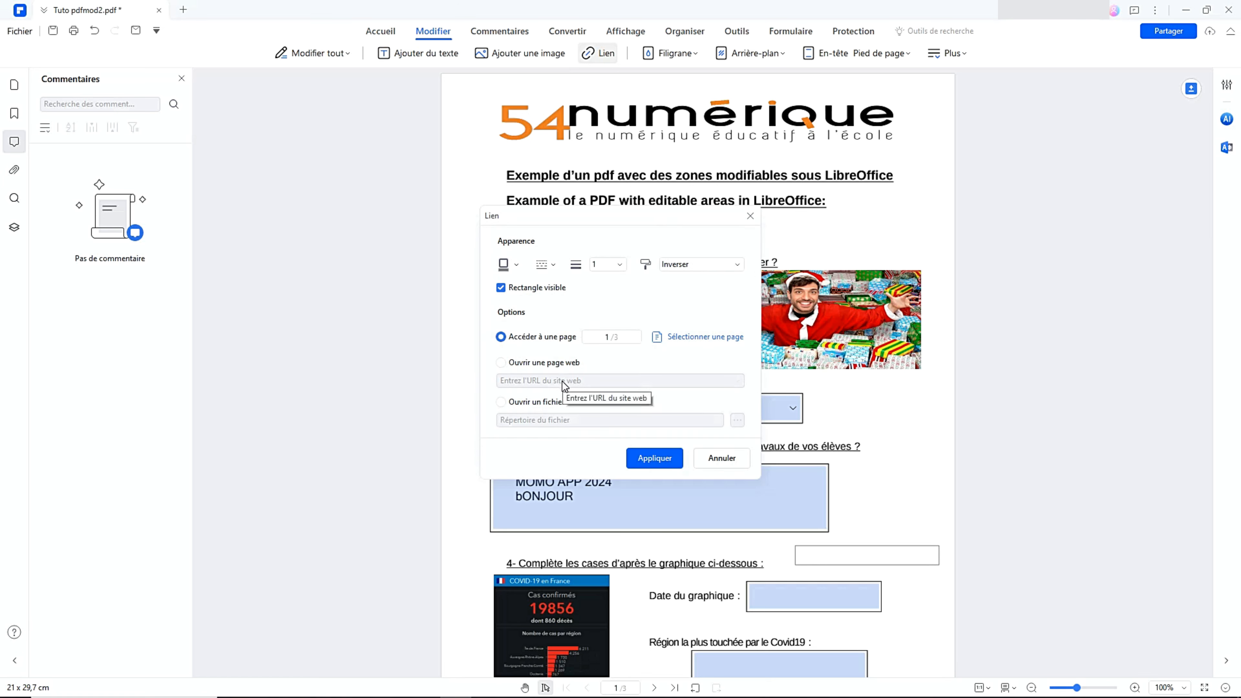
pyautogui.click(502, 363)
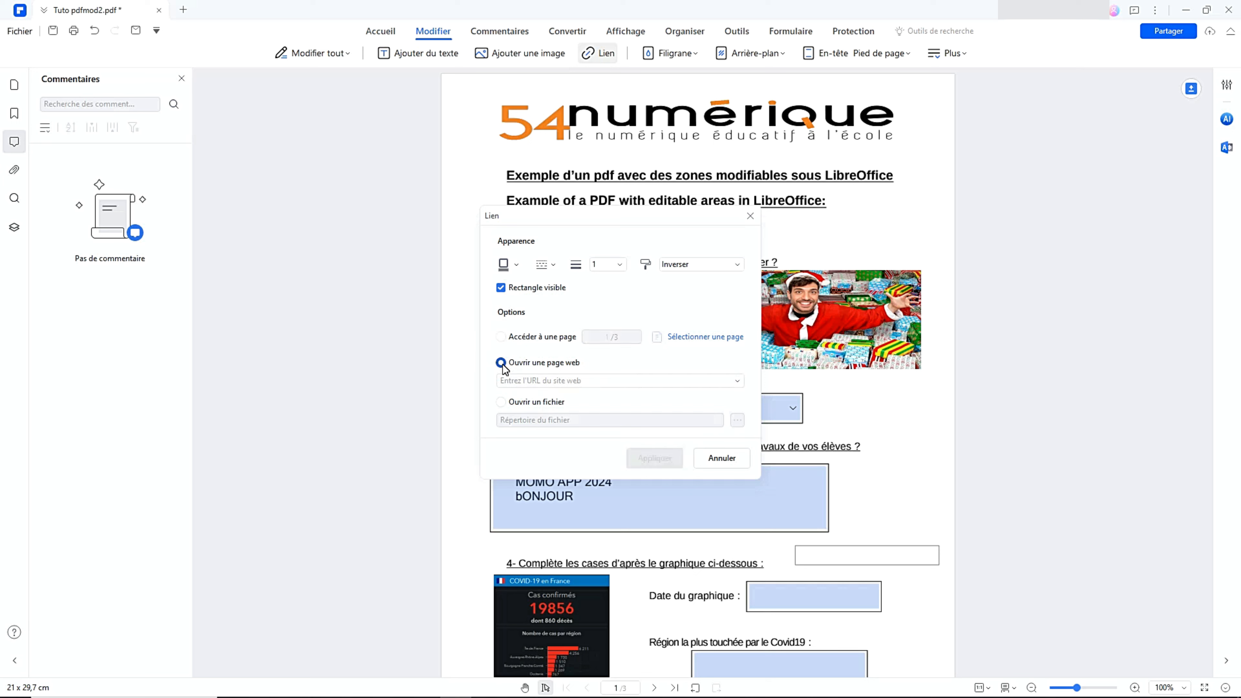
pyautogui.click(551, 380)
pyautogui.write('www')
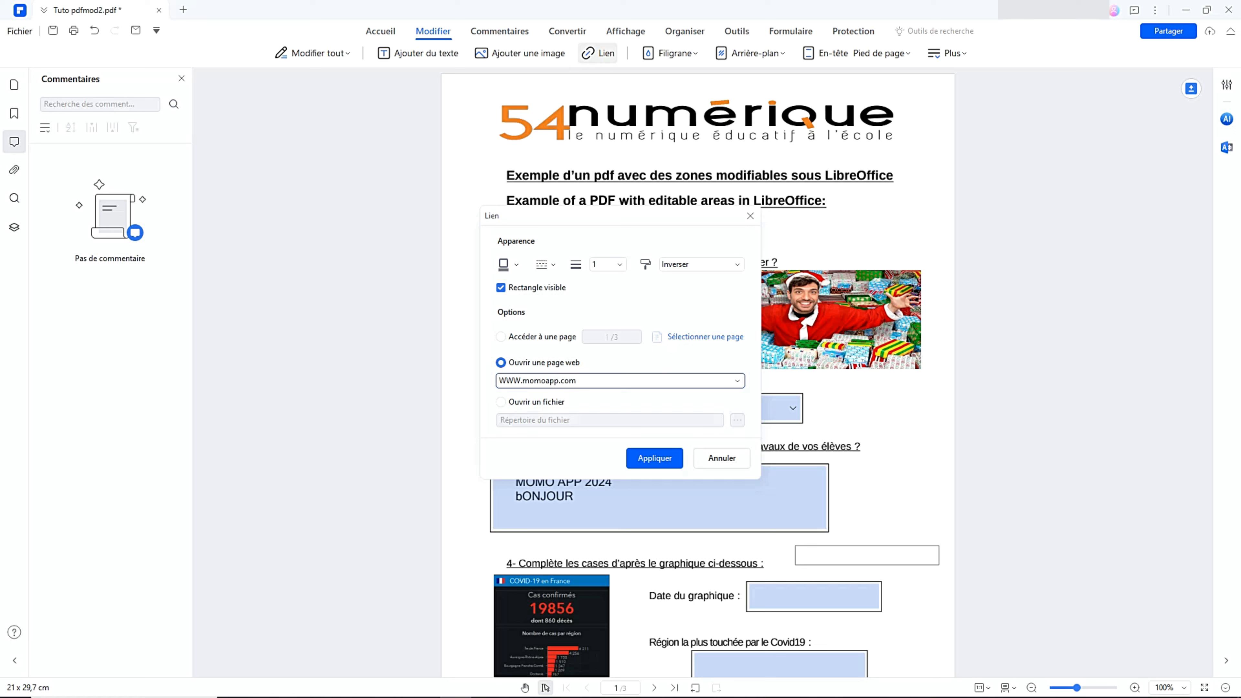
pyautogui.click(655, 458)
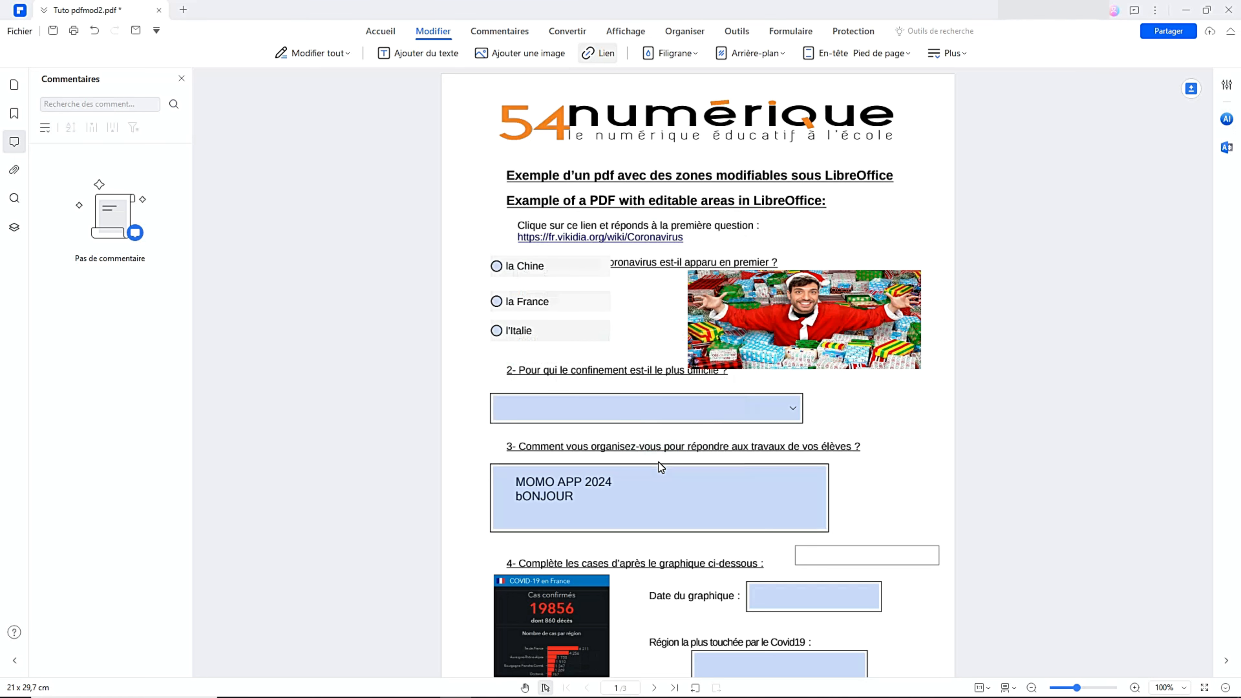
pyautogui.click(847, 562)
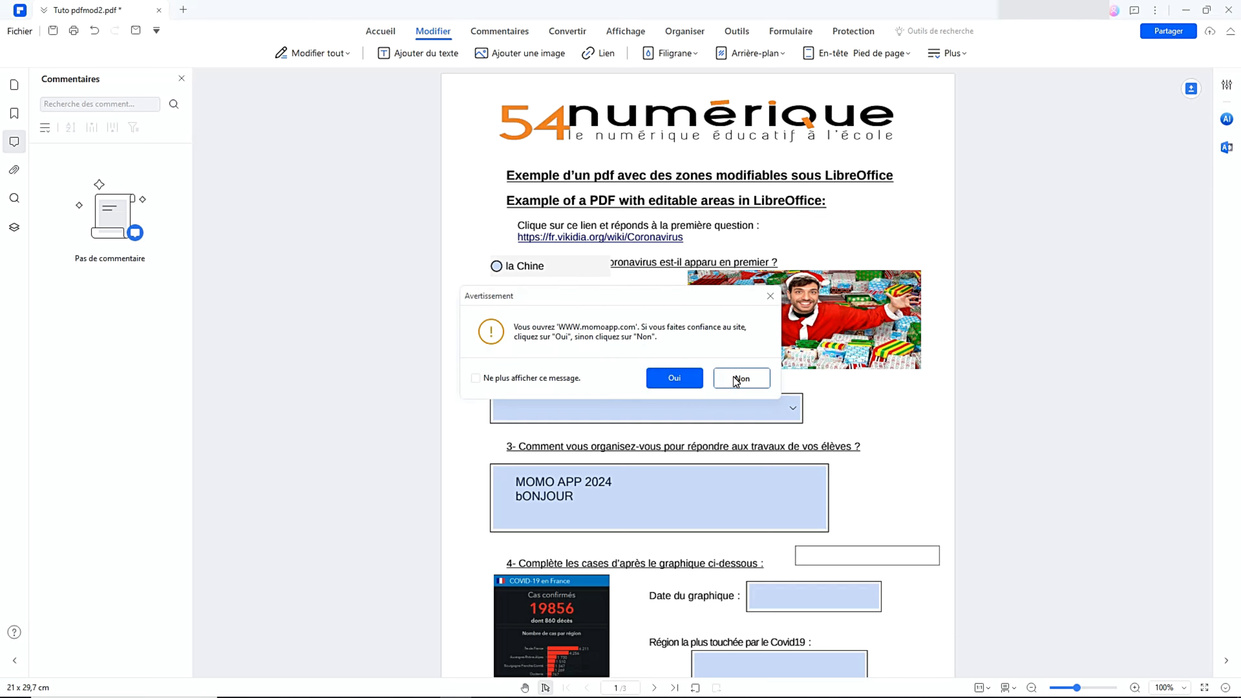
pyautogui.click(737, 380)
# - Start a new text watermark with the content "momo app"
pyautogui.click(679, 57)
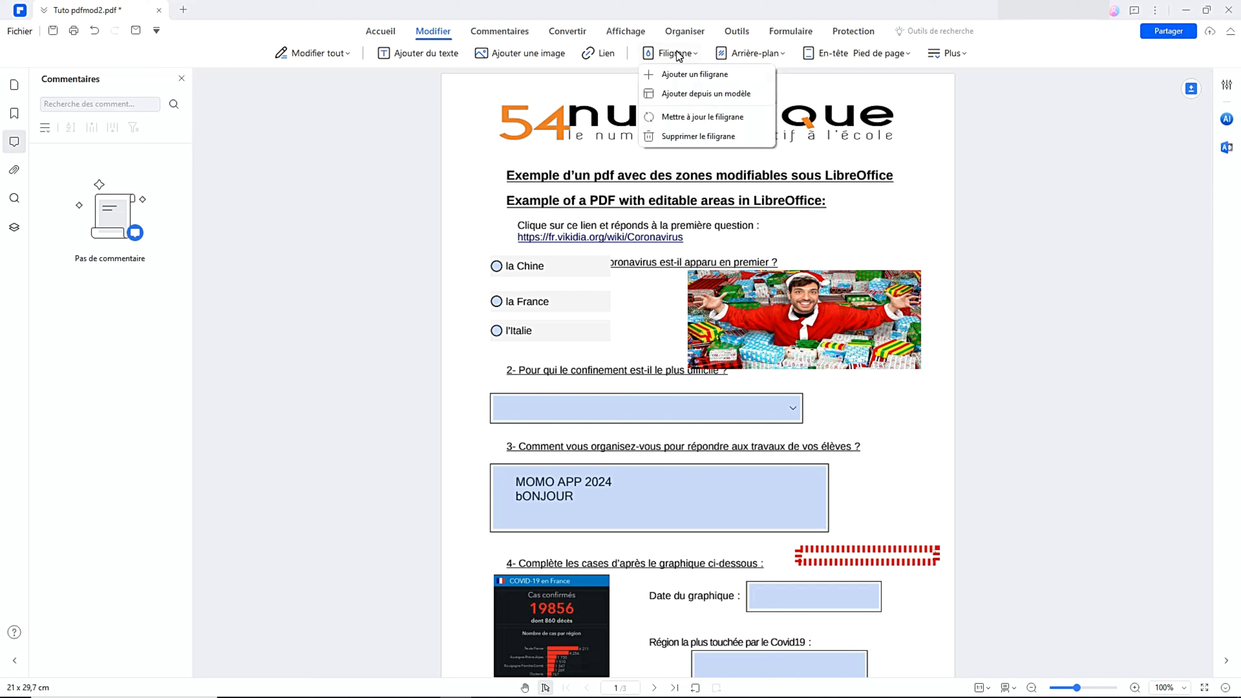
pyautogui.click(680, 74)
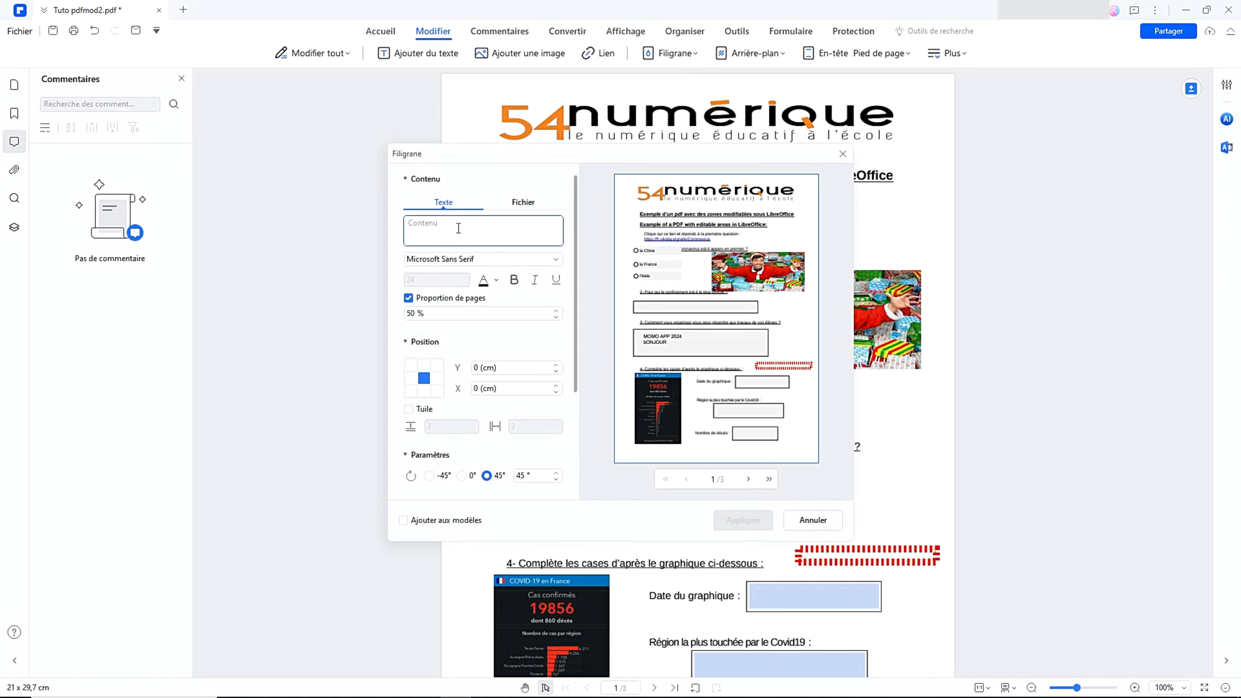
pyautogui.click(458, 227)
pyautogui.write('momo')
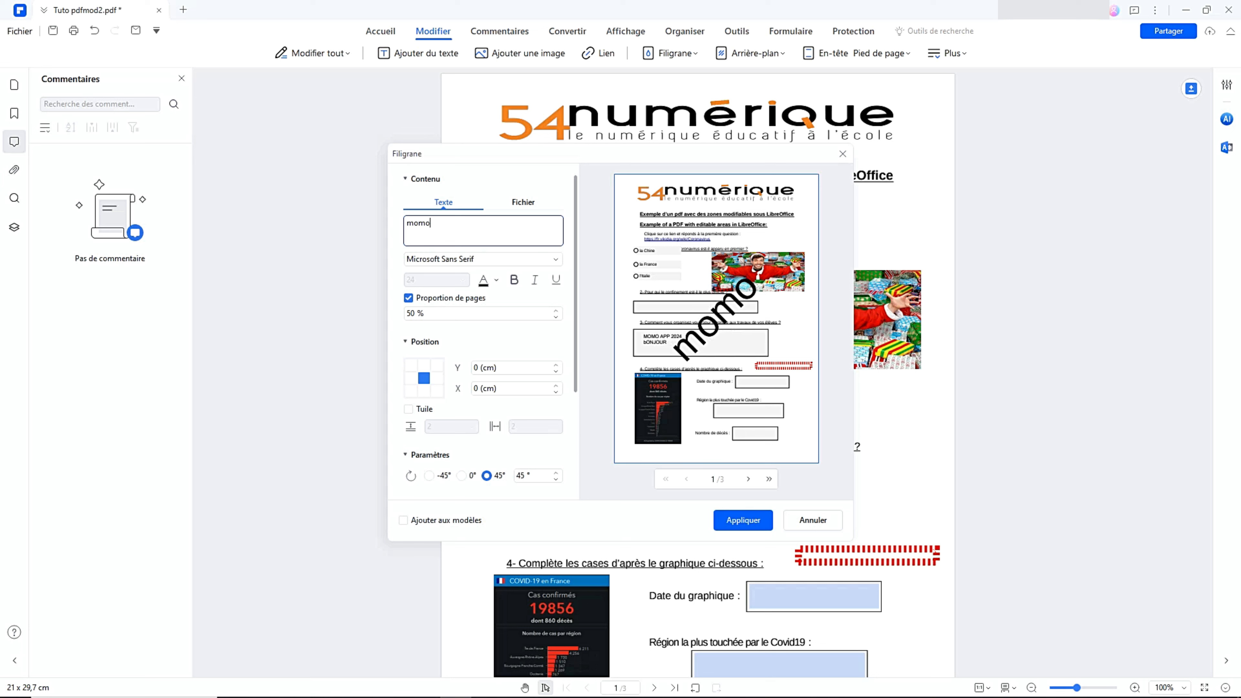
pyautogui.write(' app')
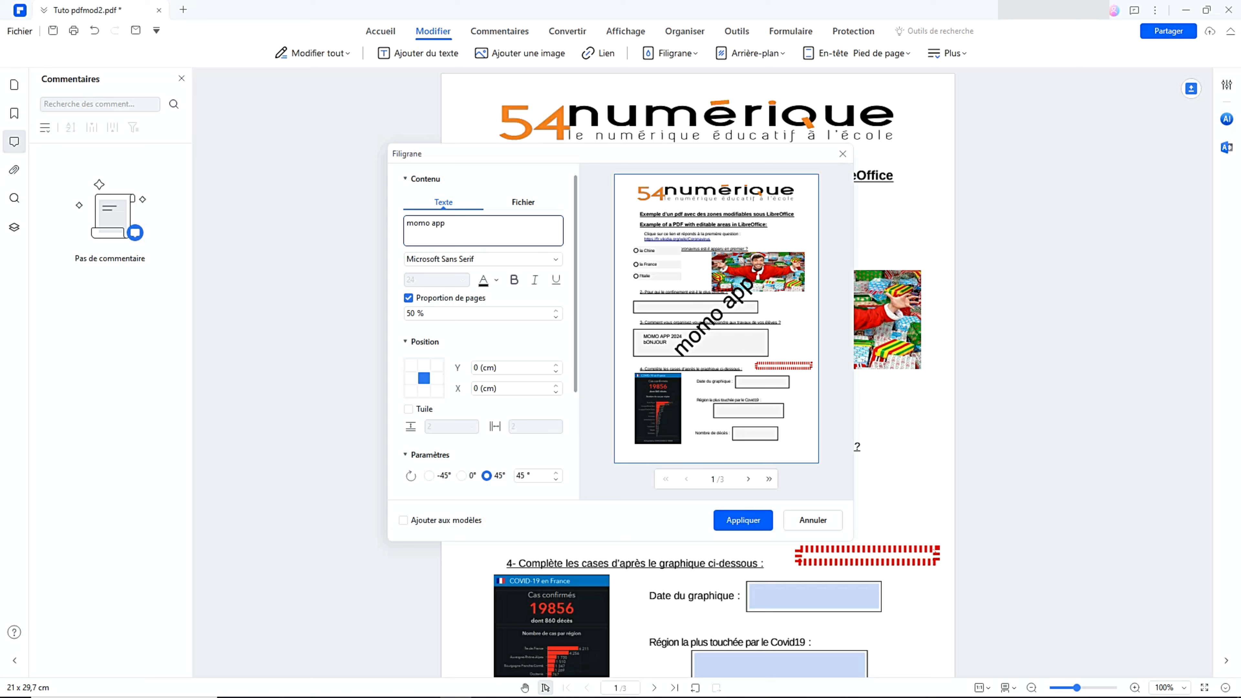
# - Set the watermark's vertical offset to -1,4 cm and shift it horizontally with a positive X offset
pyautogui.click(555, 372)
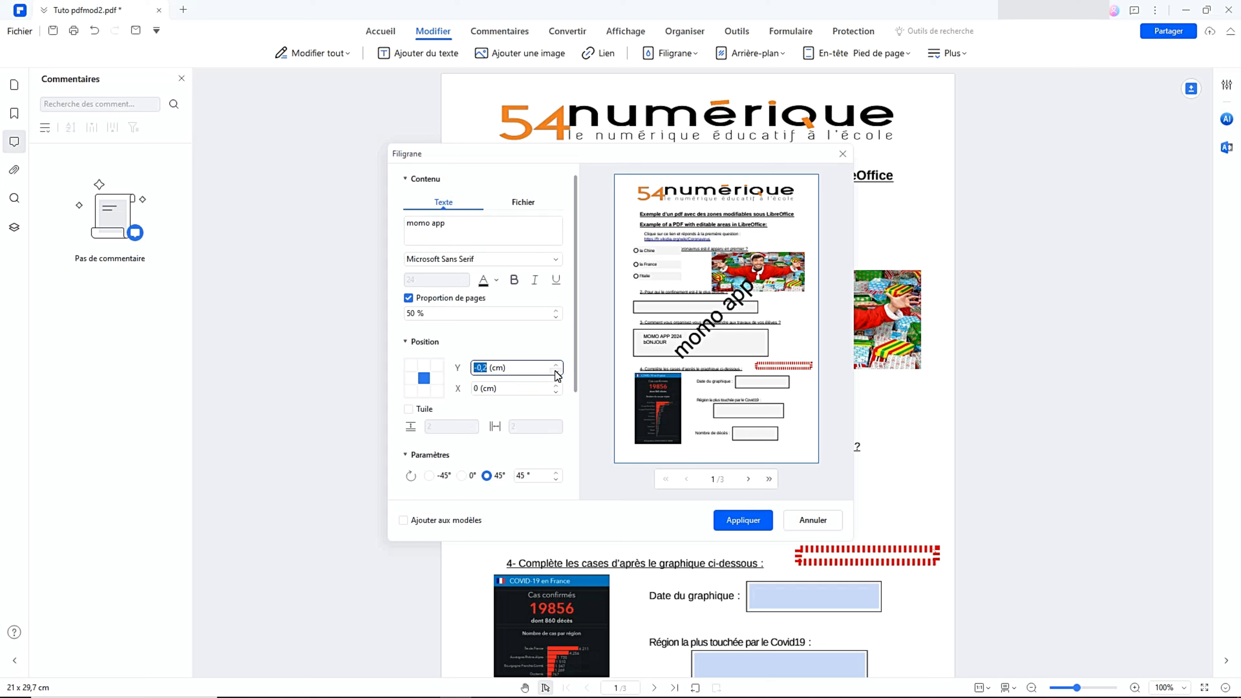
pyautogui.click(556, 372)
pyautogui.click(556, 385)
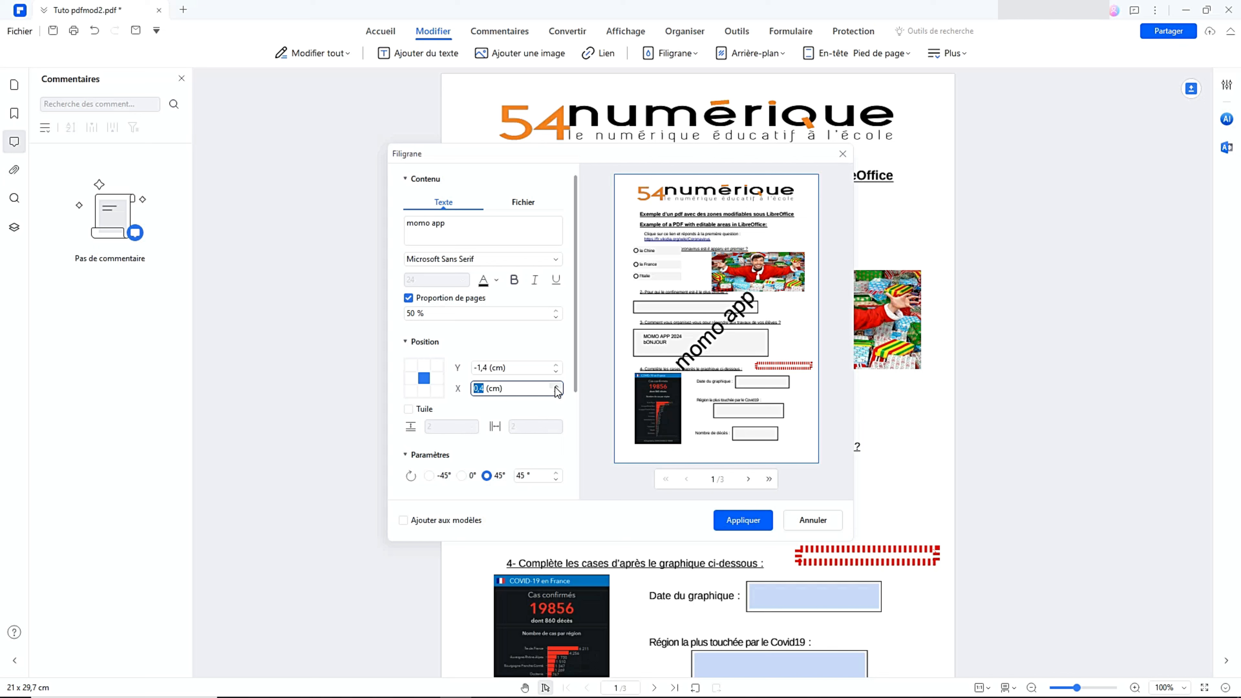
pyautogui.click(556, 385)
# - Colour the watermark text red and apply the watermark to the document
pyautogui.click(495, 280)
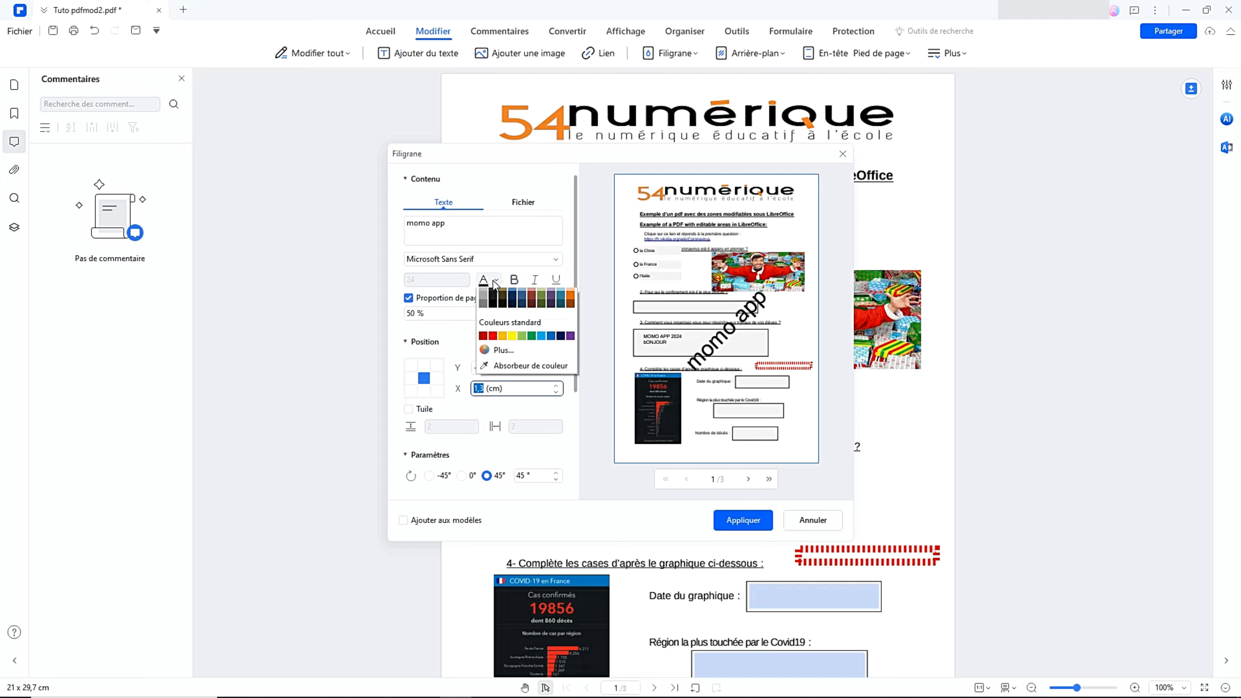
pyautogui.click(492, 387)
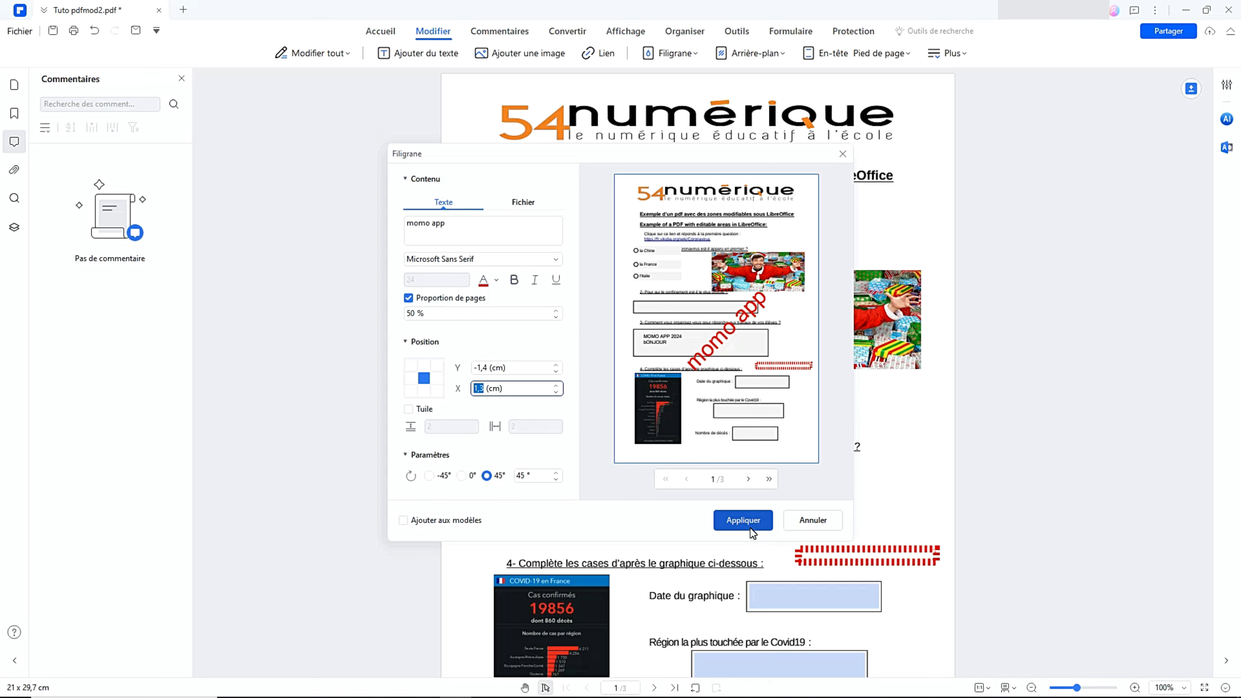
pyautogui.click(743, 520)
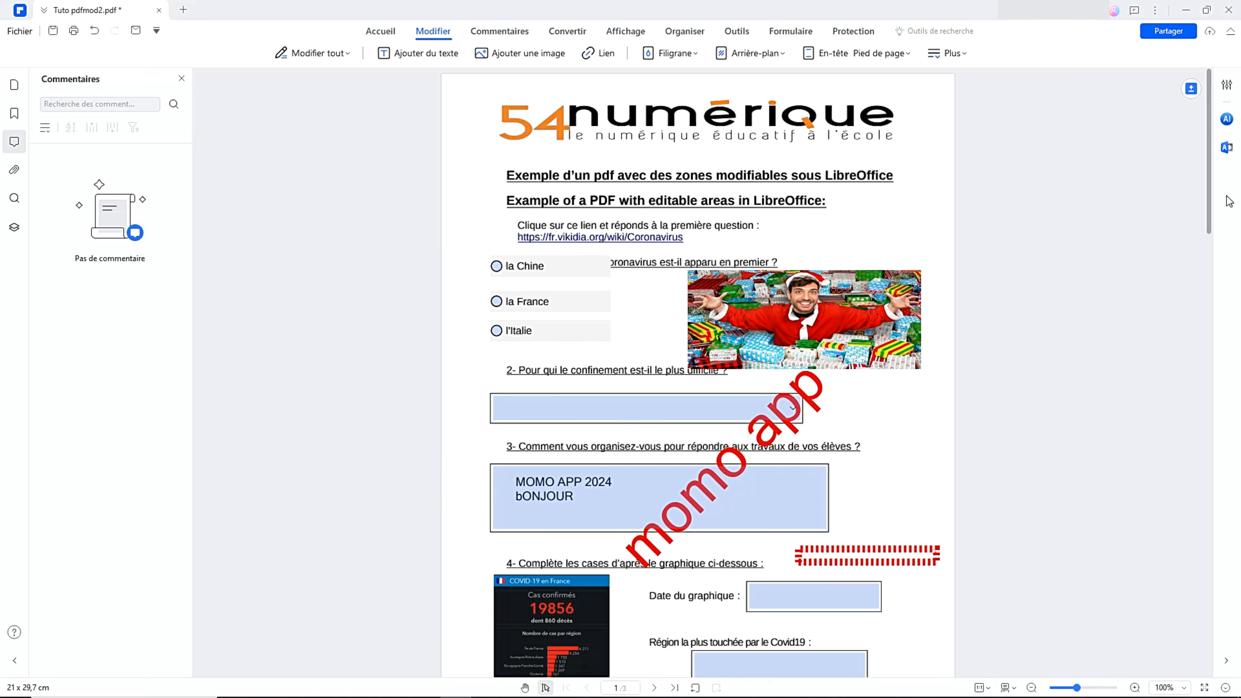
pyautogui.moveTo(1210, 183); pyautogui.dragTo(1175, 132)
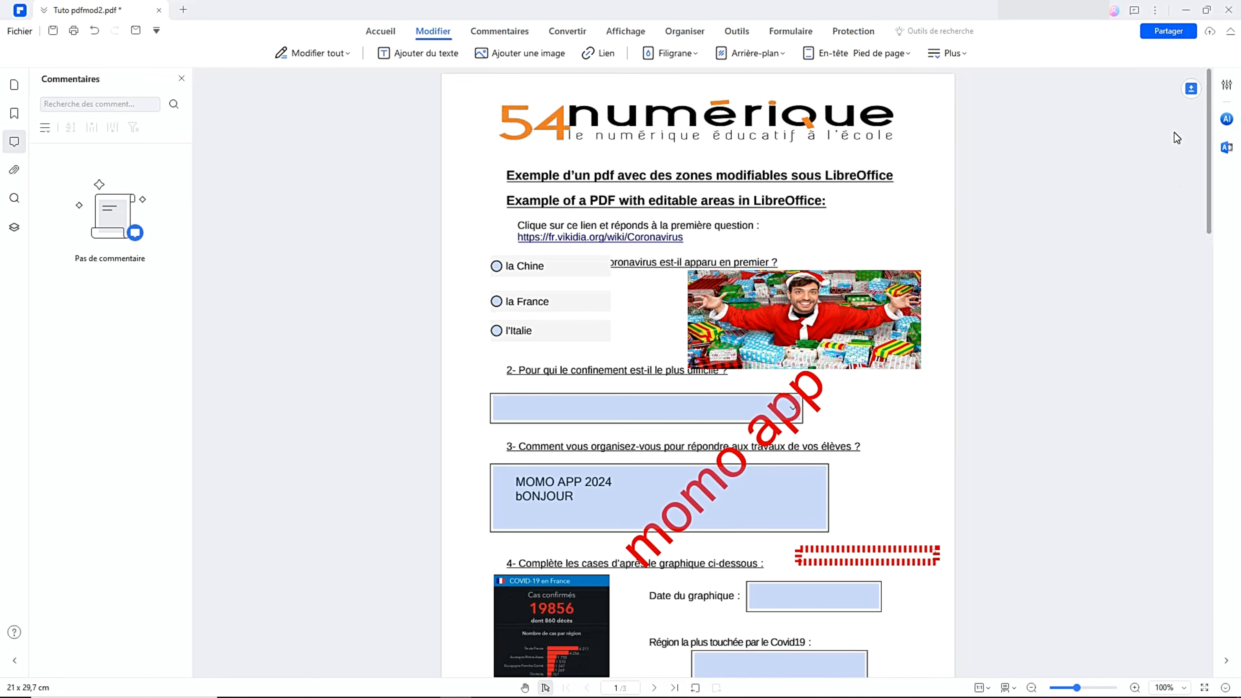
# - Add a solid yellow background to all pages of the document
pyautogui.click(747, 53)
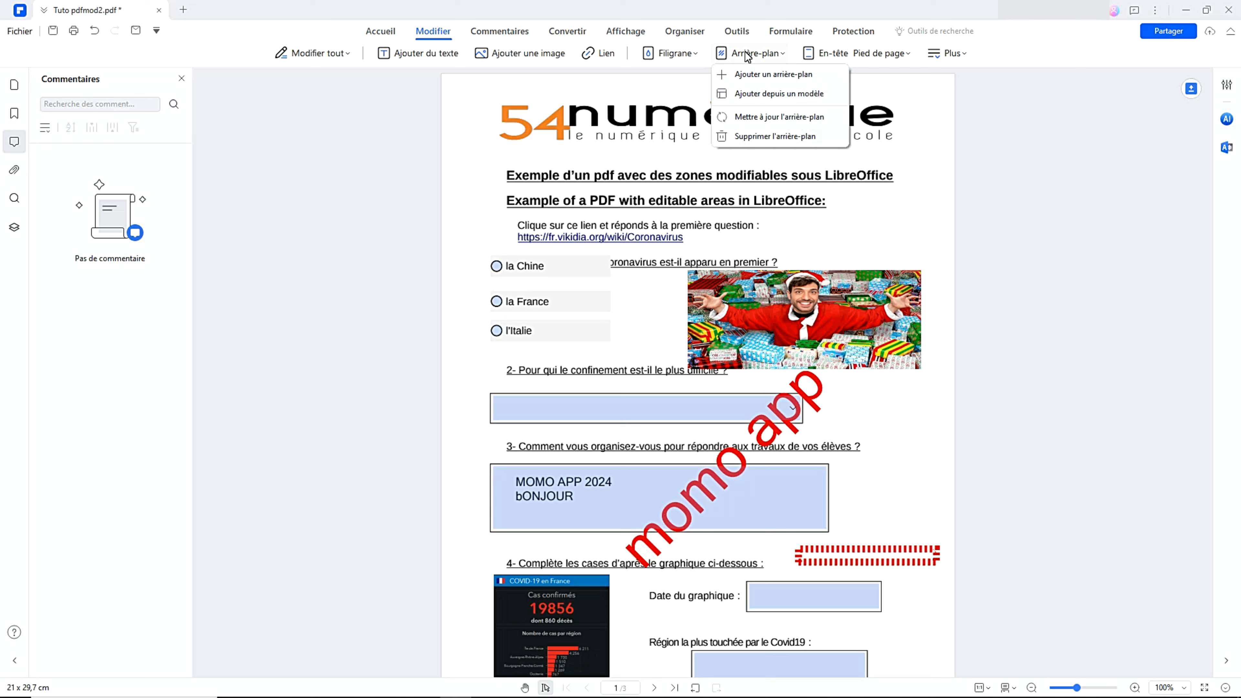
pyautogui.click(750, 72)
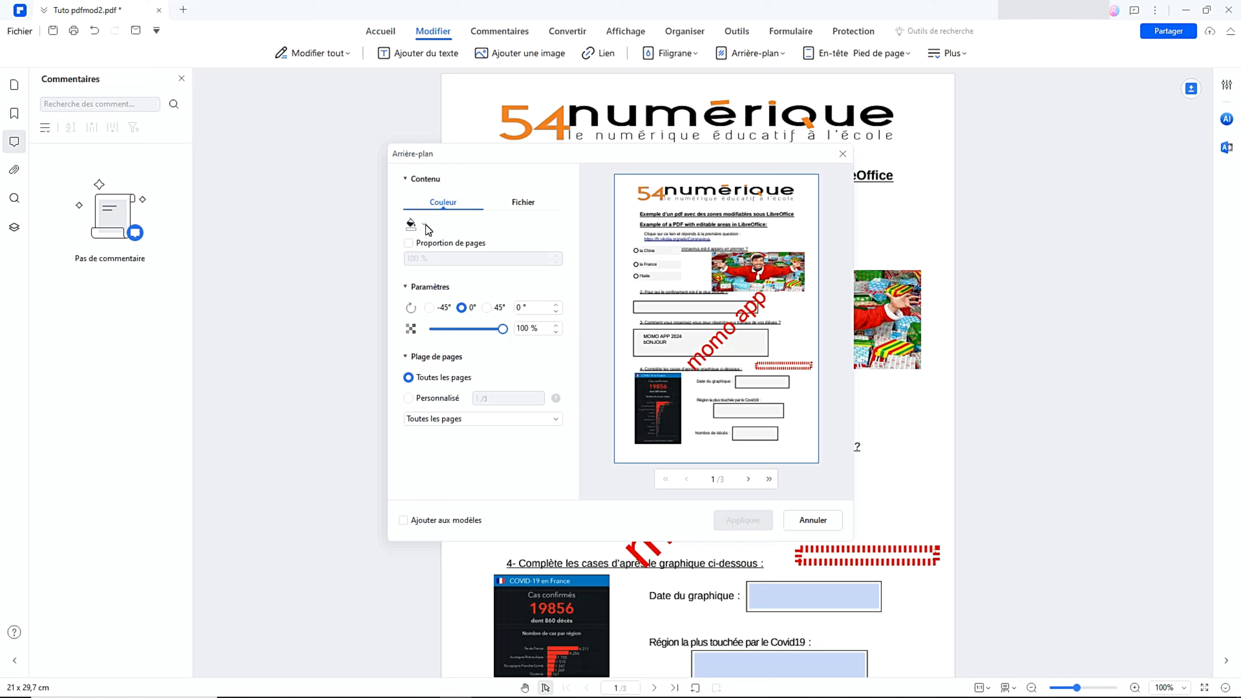
pyautogui.click(517, 203)
pyautogui.click(443, 202)
pyautogui.click(424, 226)
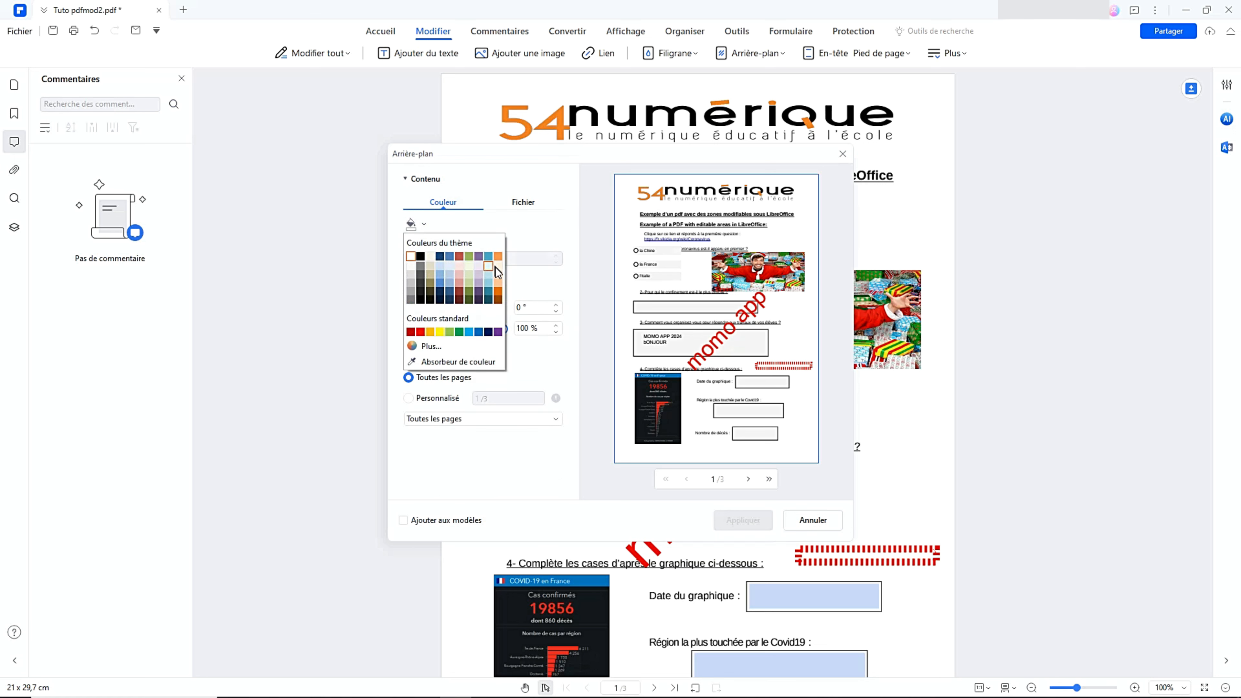
pyautogui.click(497, 303)
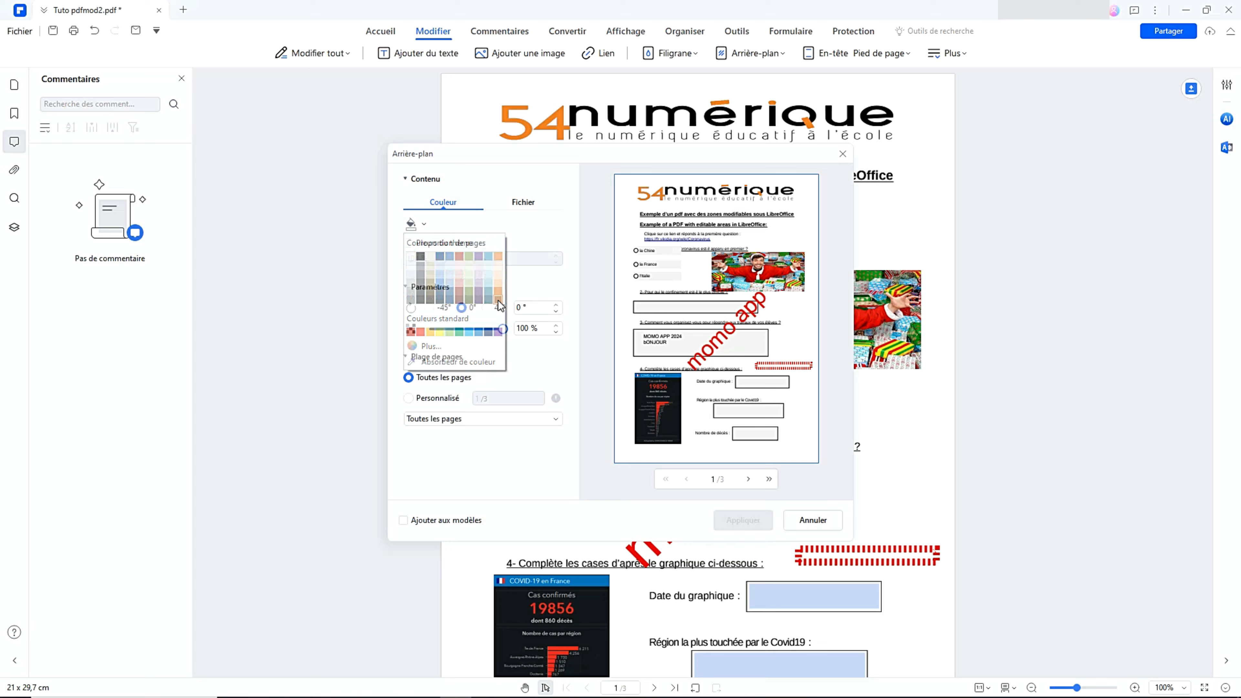
pyautogui.click(441, 331)
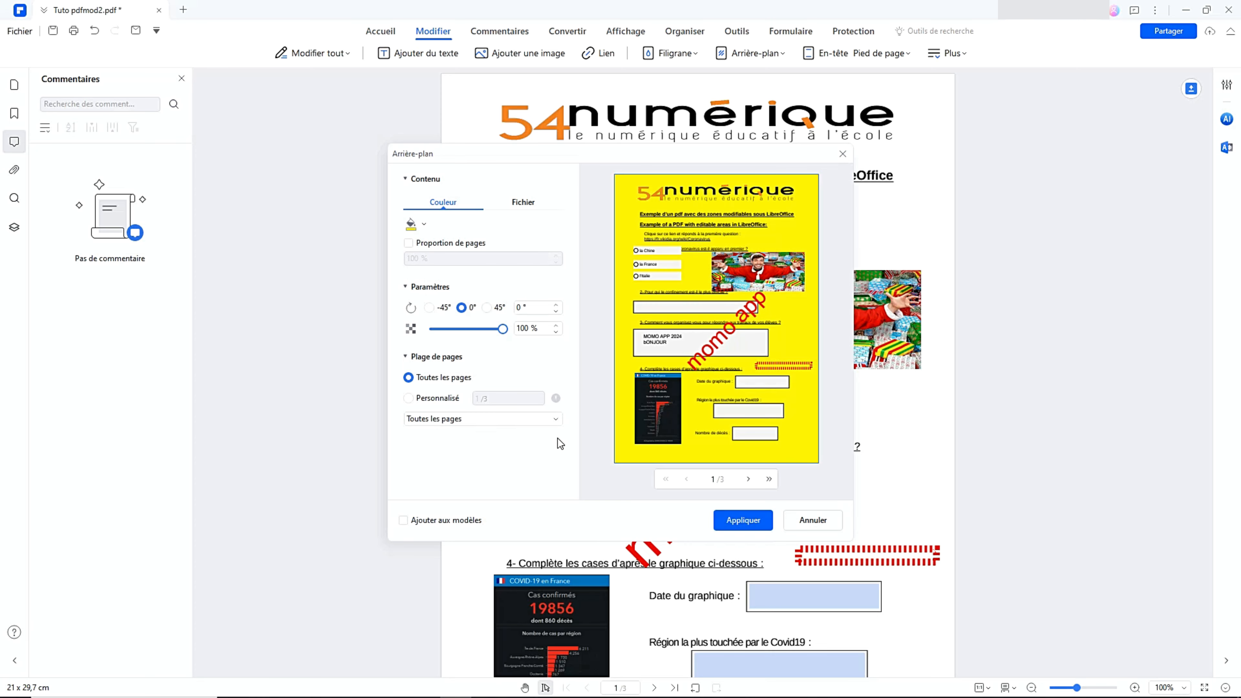
pyautogui.click(738, 519)
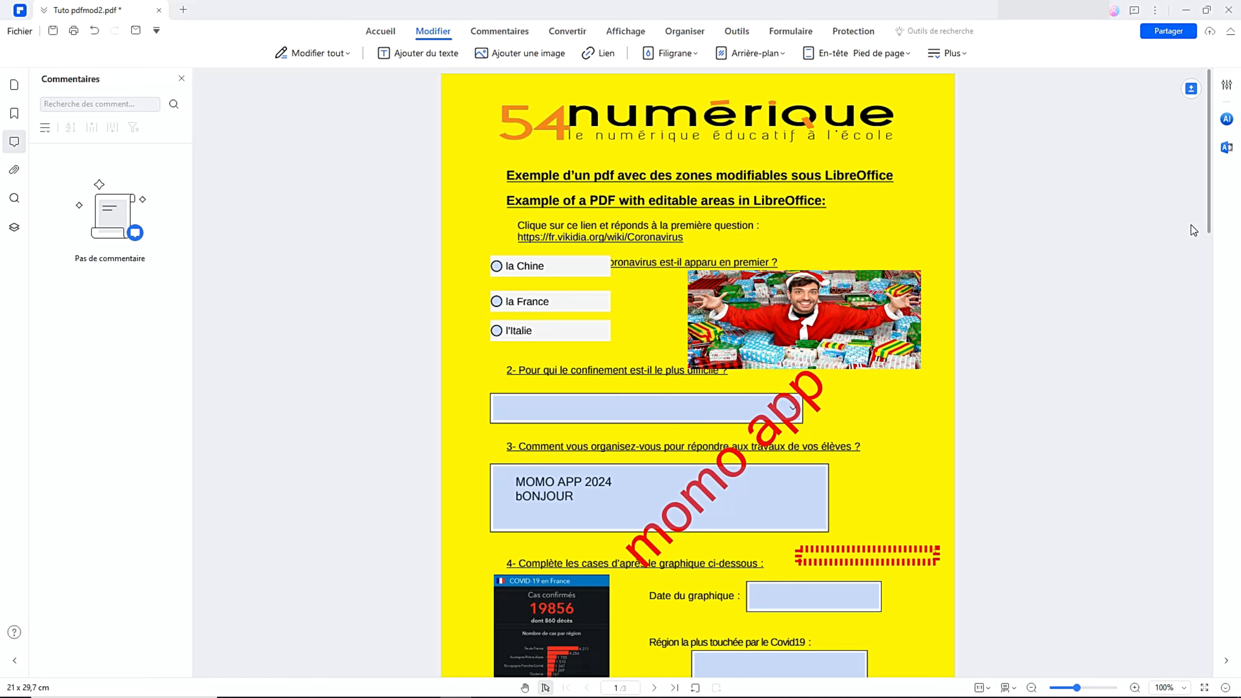
pyautogui.moveTo(1209, 204); pyautogui.dragTo(1236, 202)
# - Try the answer choices of question 1 in turn, ending with l'Italie selected
pyautogui.click(488, 36)
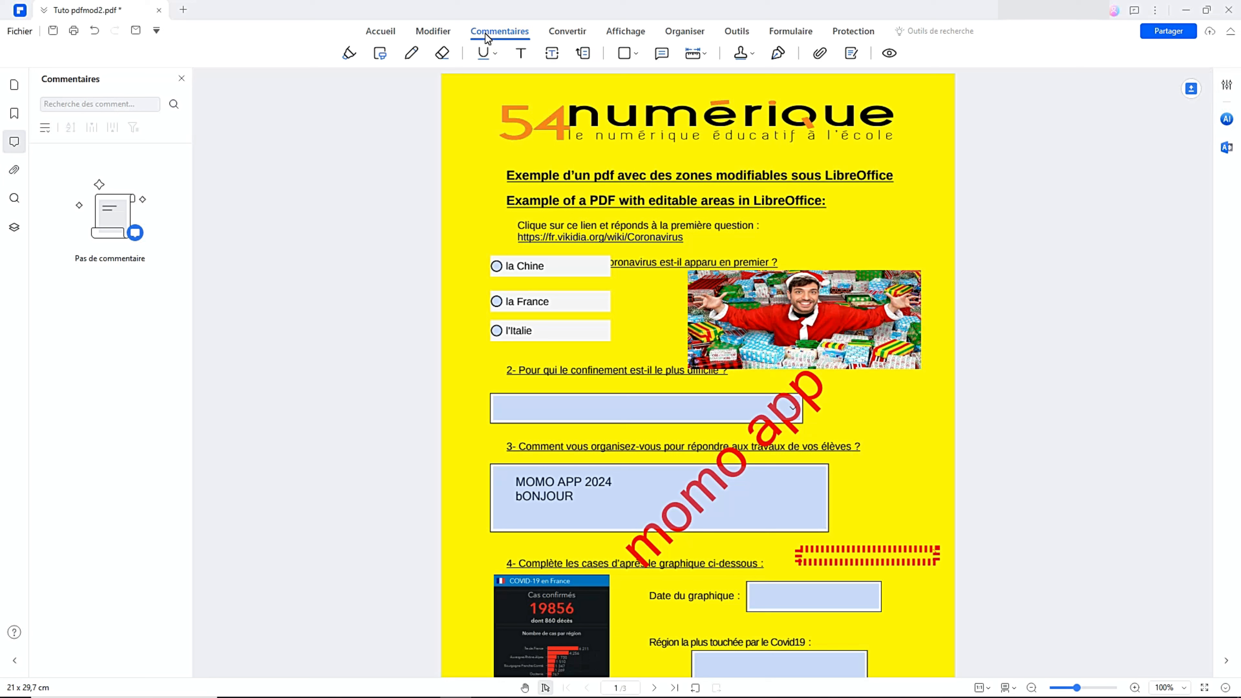
pyautogui.click(497, 266)
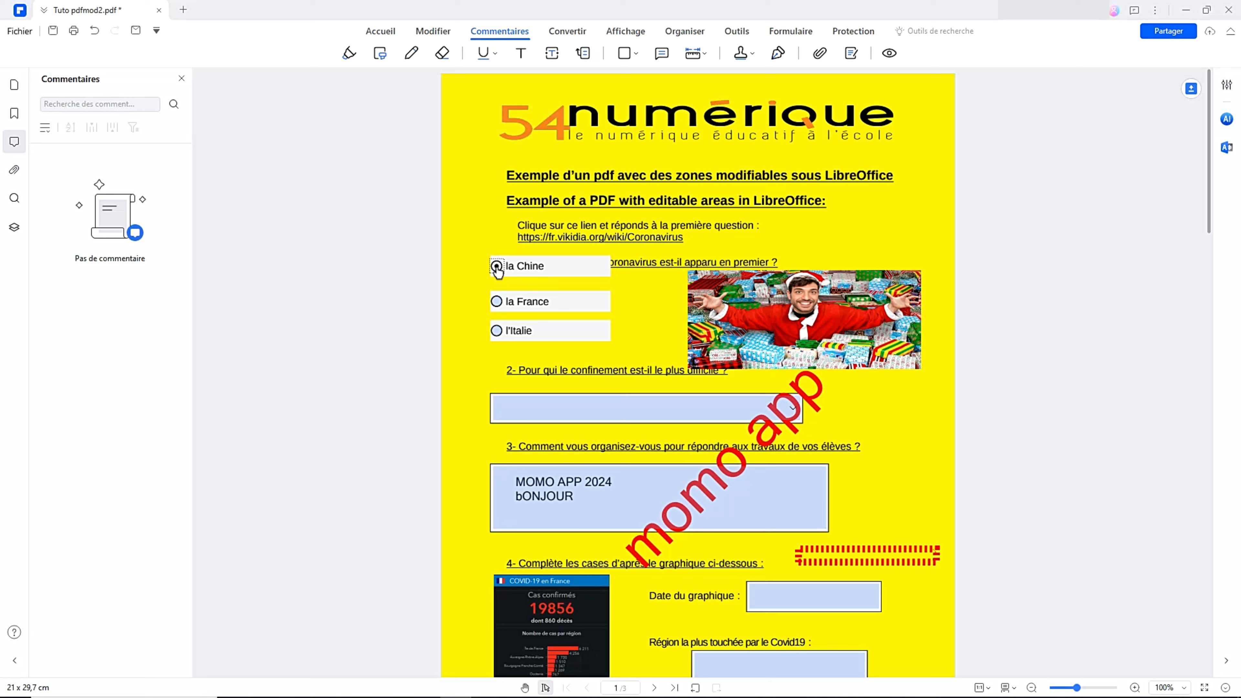
pyautogui.click(497, 302)
pyautogui.click(496, 330)
pyautogui.scroll(-4, 1217, 263)
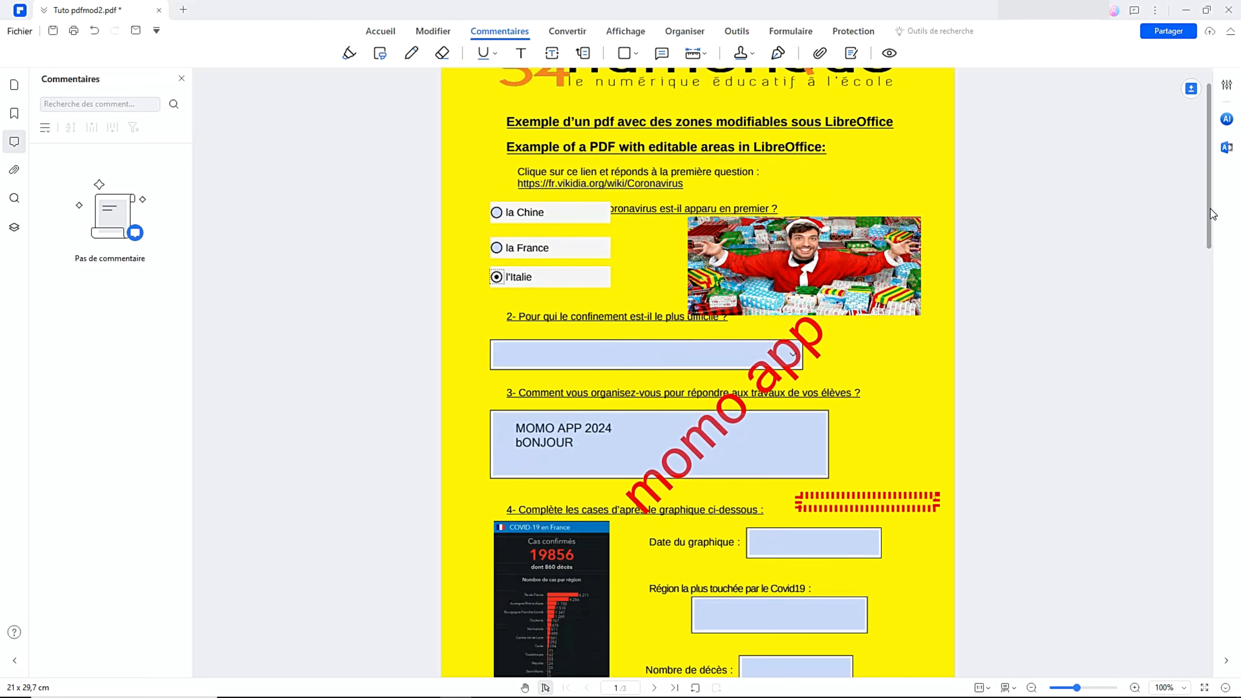
pyautogui.scroll(4, 1216, 262)
# - Highlight the heading line "Example of a PDF with editable areas in LibreOffice:" with the yellow highlighter
pyautogui.click(349, 53)
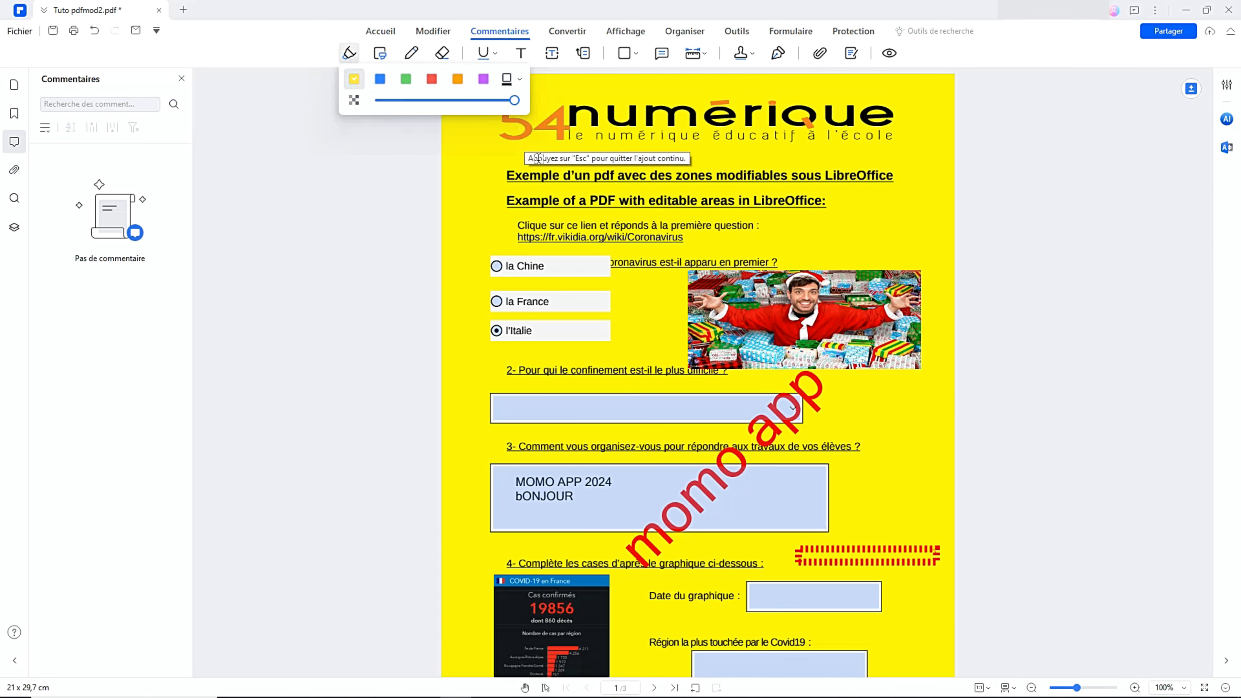
pyautogui.moveTo(511, 200); pyautogui.dragTo(838, 210)
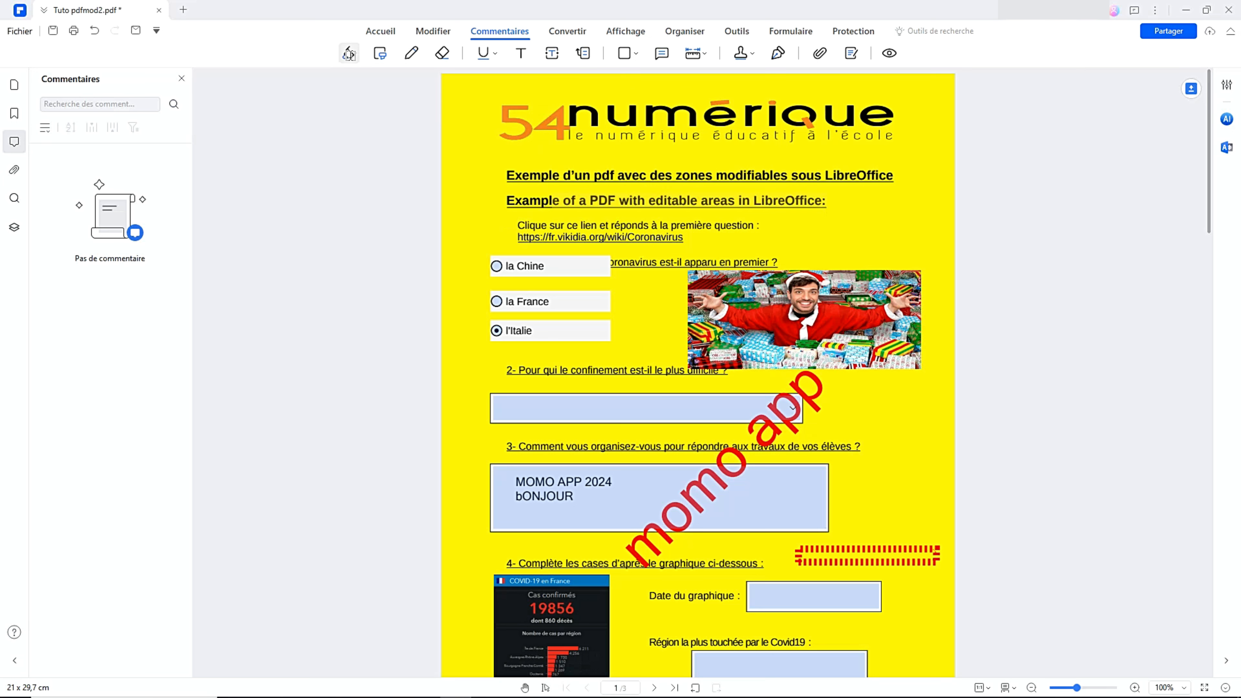
# - Highlight the French heading line above the English one and the question 3 line
pyautogui.moveTo(506, 175); pyautogui.dragTo(899, 177)
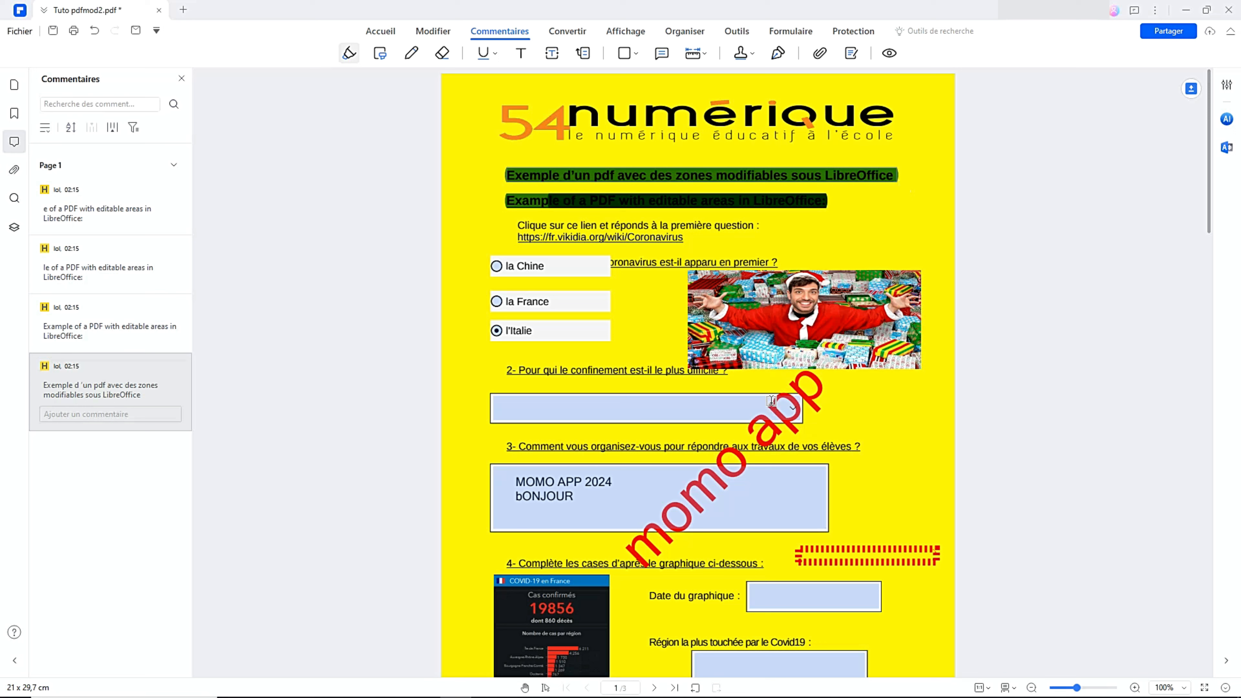
pyautogui.moveTo(863, 446); pyautogui.dragTo(506, 447)
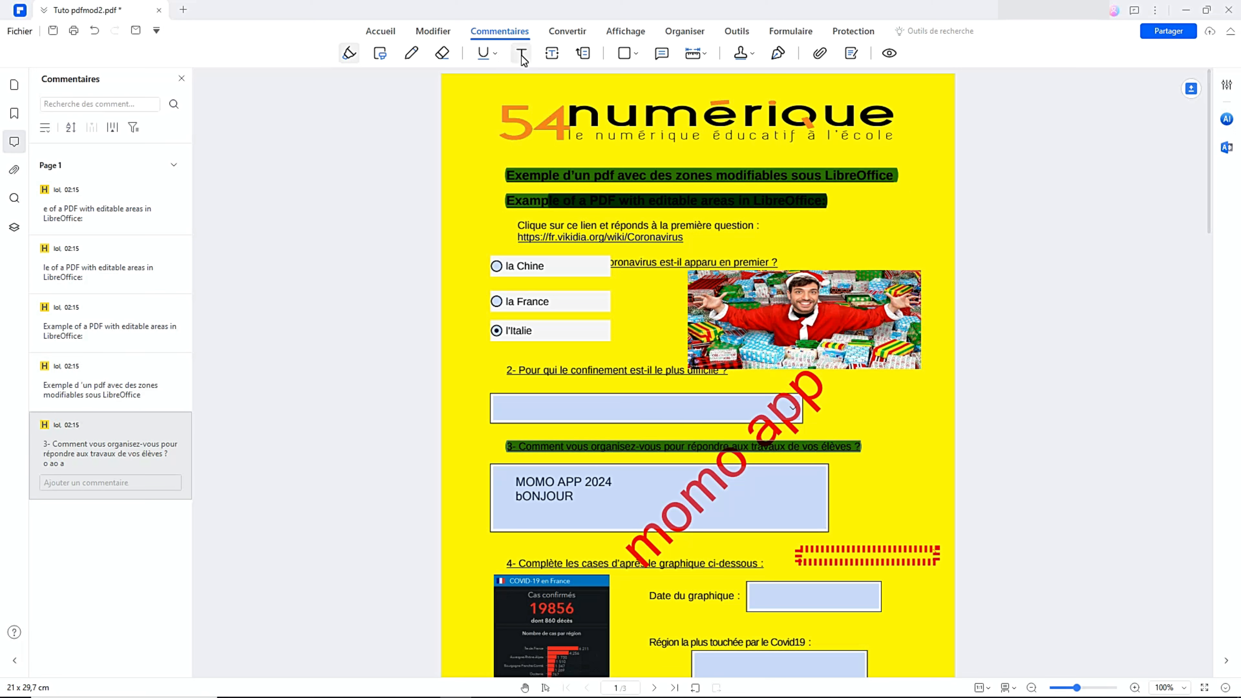
# - Try a text comment reading "momo app" in the question 3 answer field and remove it
pyautogui.click(522, 58)
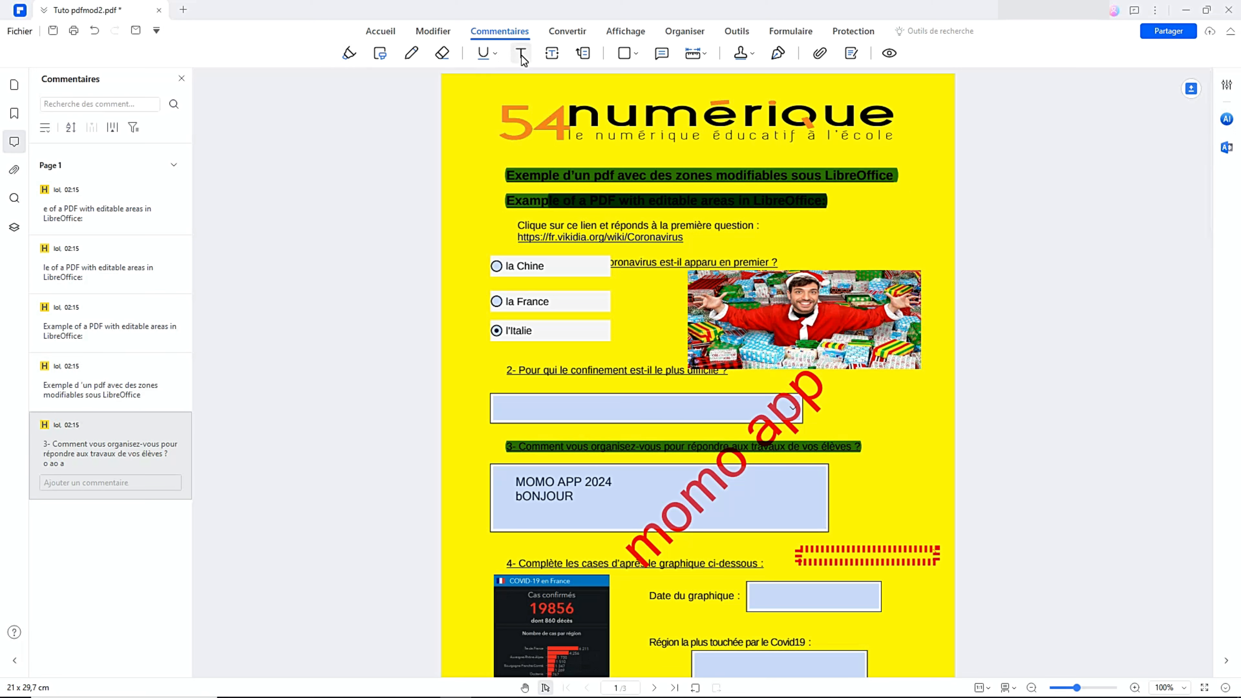
pyautogui.click(534, 514)
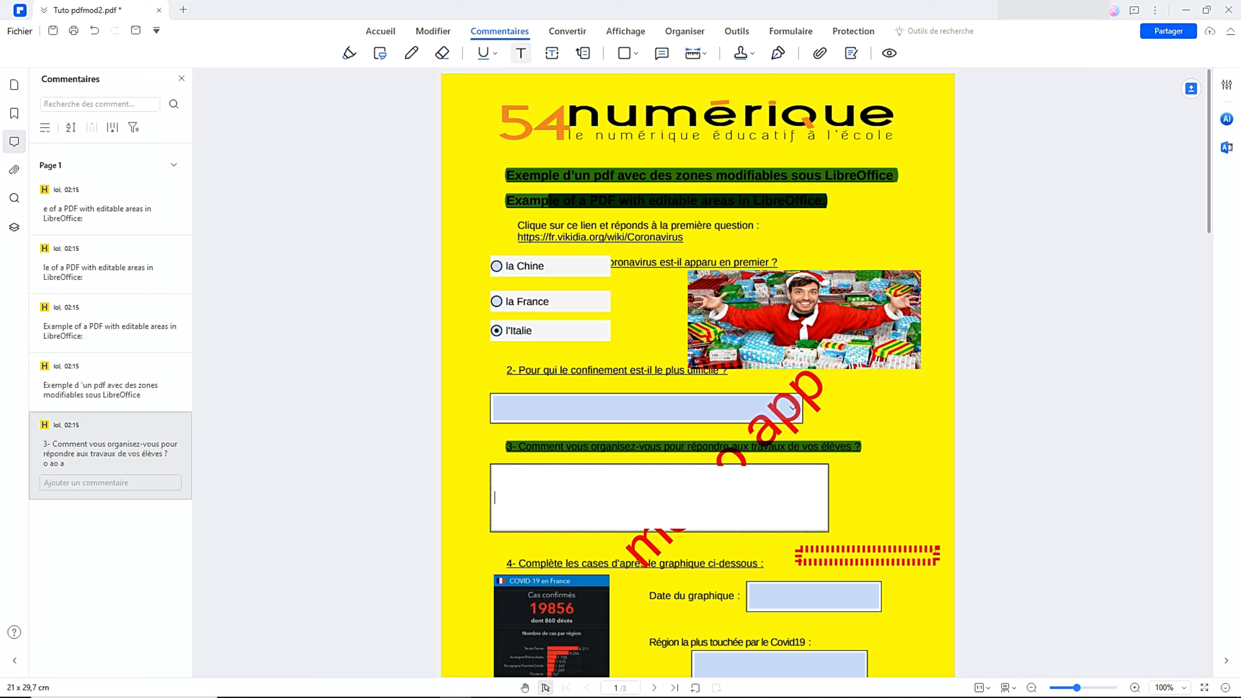
pyautogui.write('momo app')
pyautogui.click(940, 455)
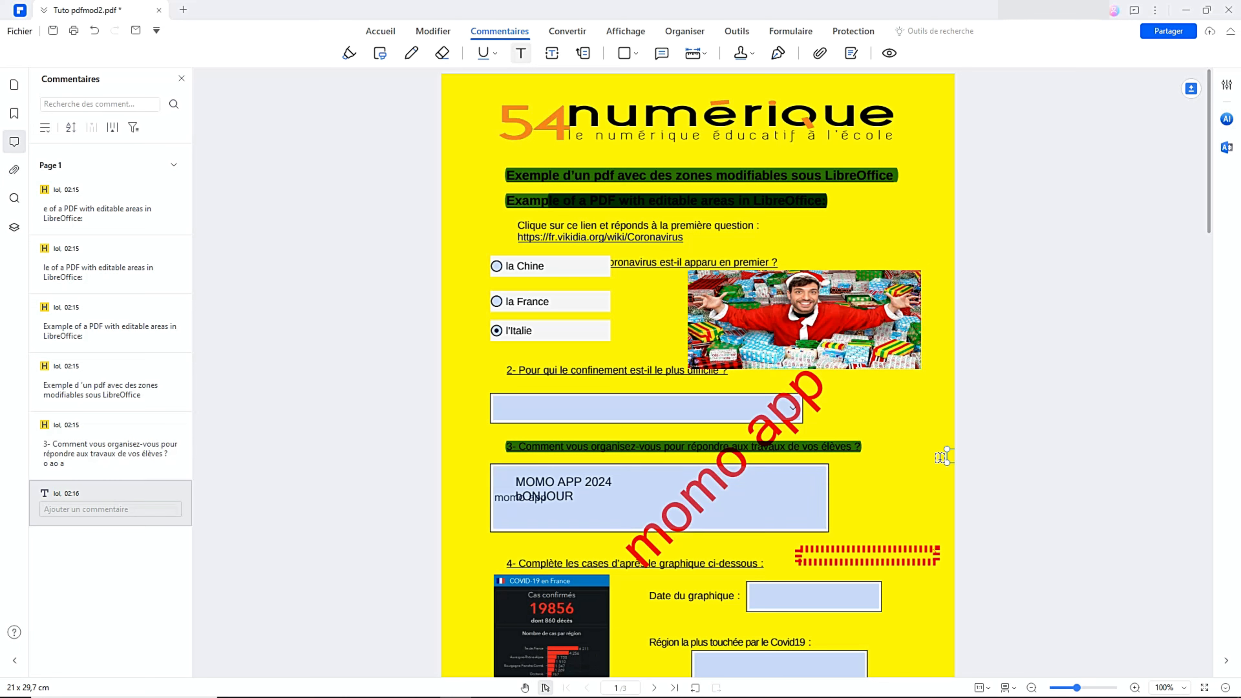
pyautogui.doubleClick(511, 499)
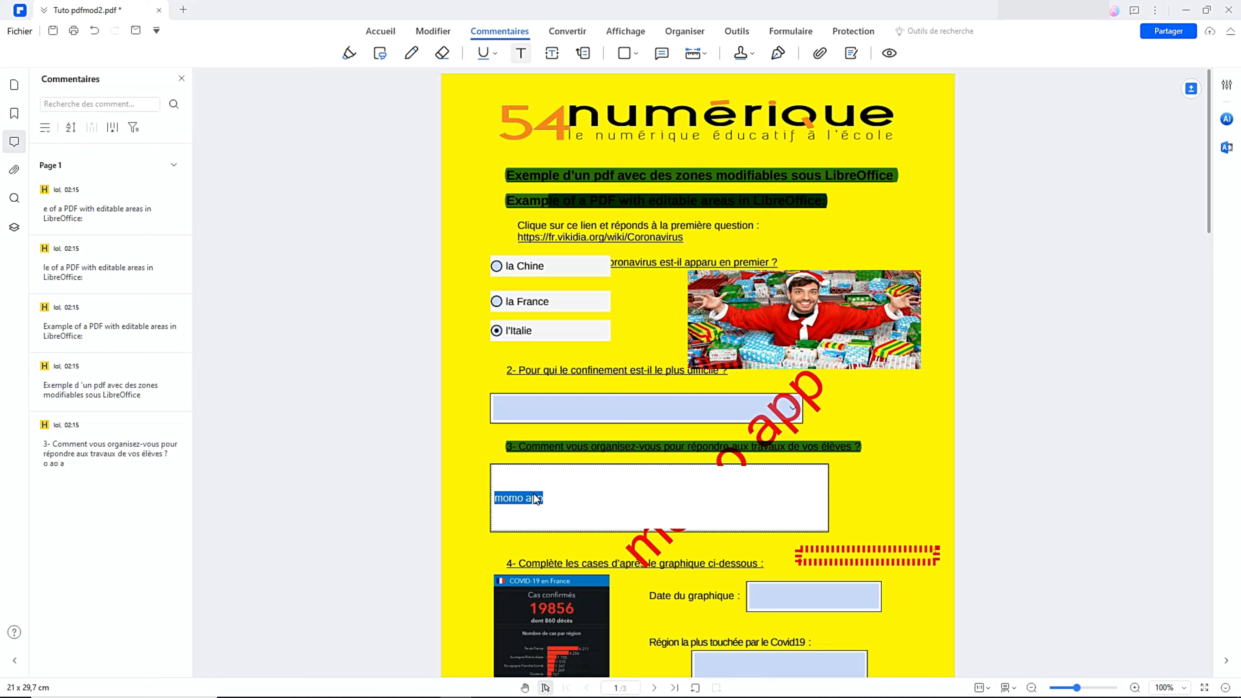
pyautogui.press('BackSpace')
# - Create a new freehand signature drawn in black with a 1 pt stroke
pyautogui.click(778, 54)
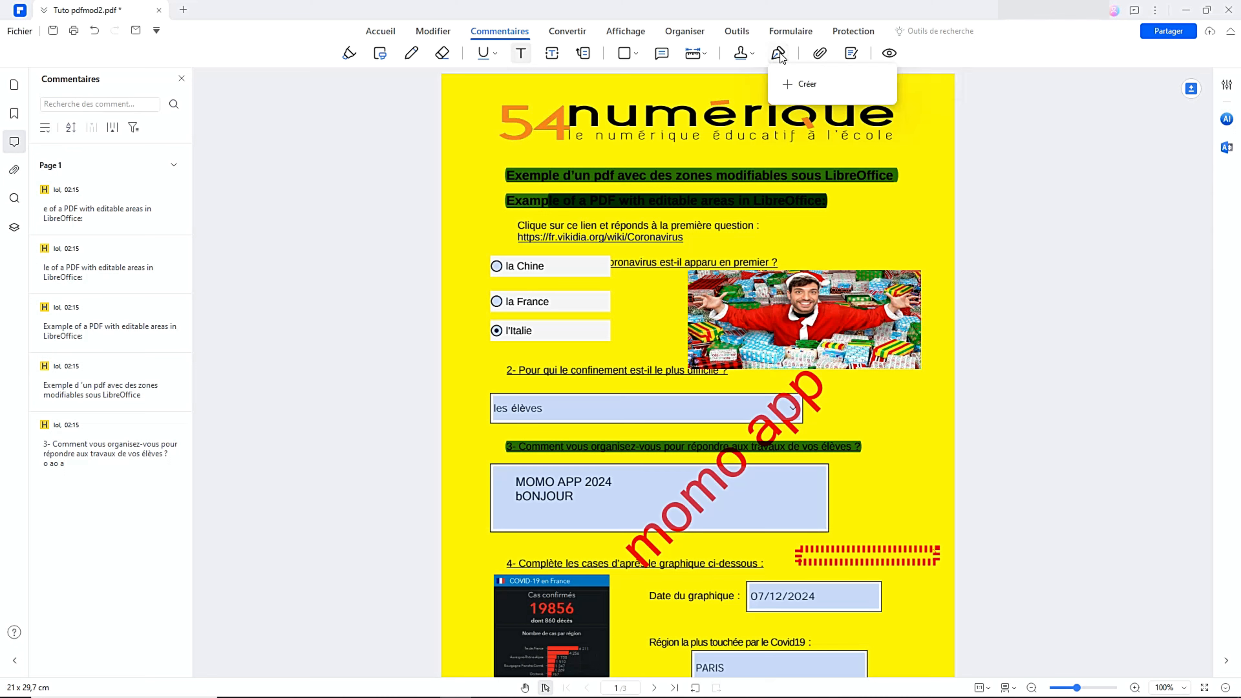
pyautogui.click(799, 85)
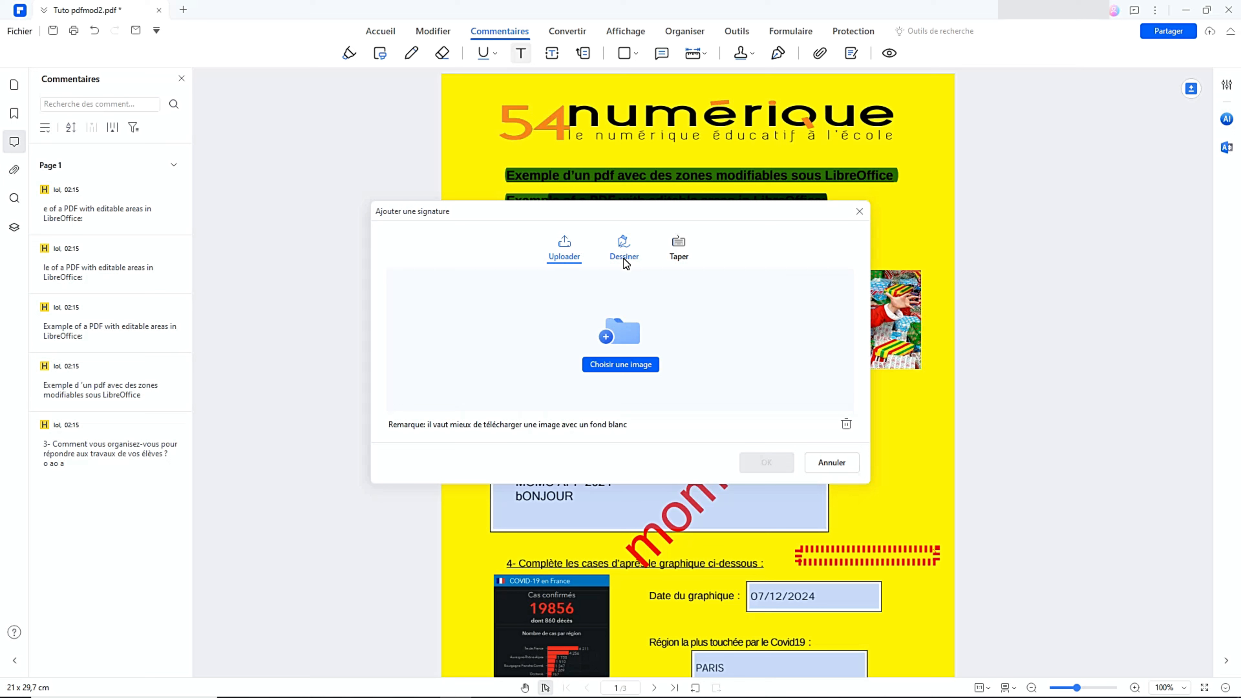
pyautogui.click(622, 250)
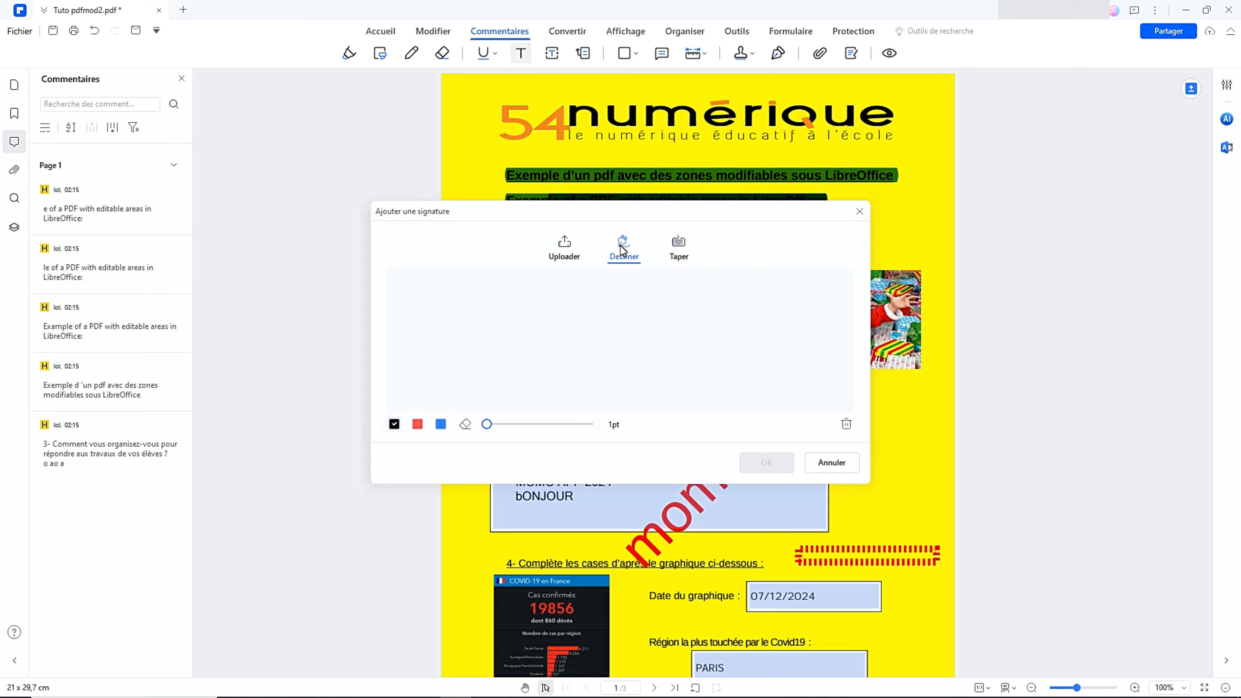
pyautogui.moveTo(590, 347)
pyautogui.mouseDown()
pyautogui.moveTo(513, 325)
pyautogui.moveTo(631, 327)
pyautogui.moveTo(620, 371)
pyautogui.mouseUp()
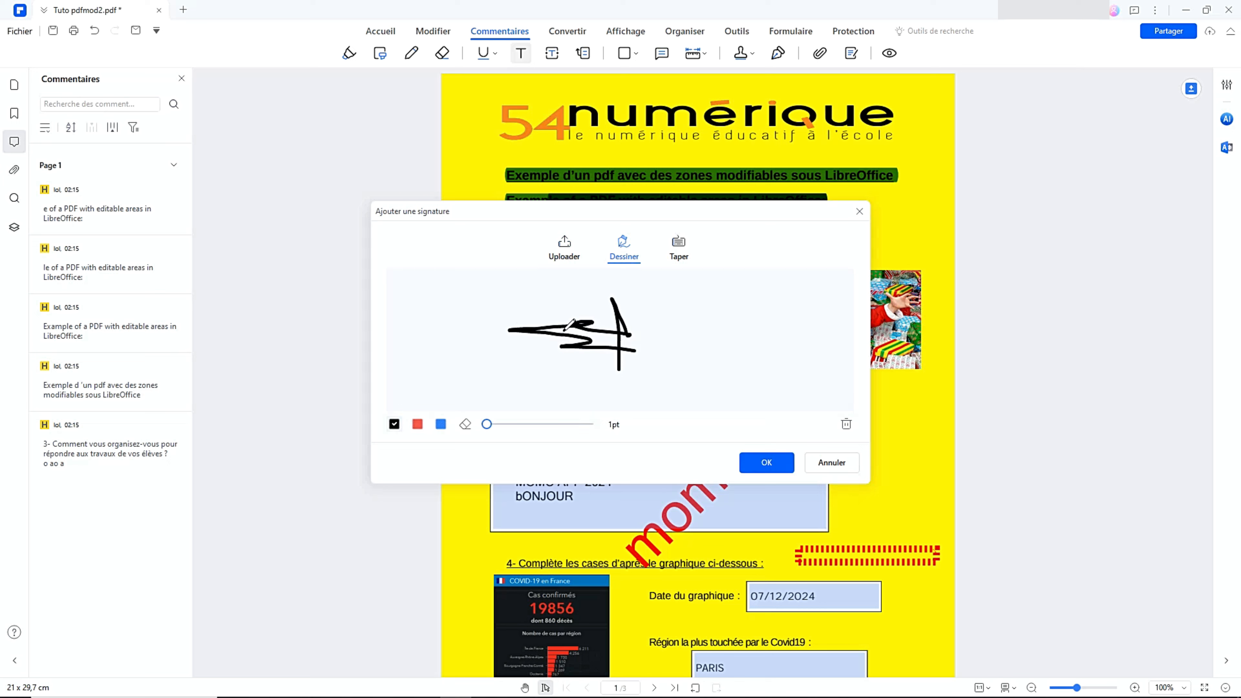
pyautogui.click(763, 464)
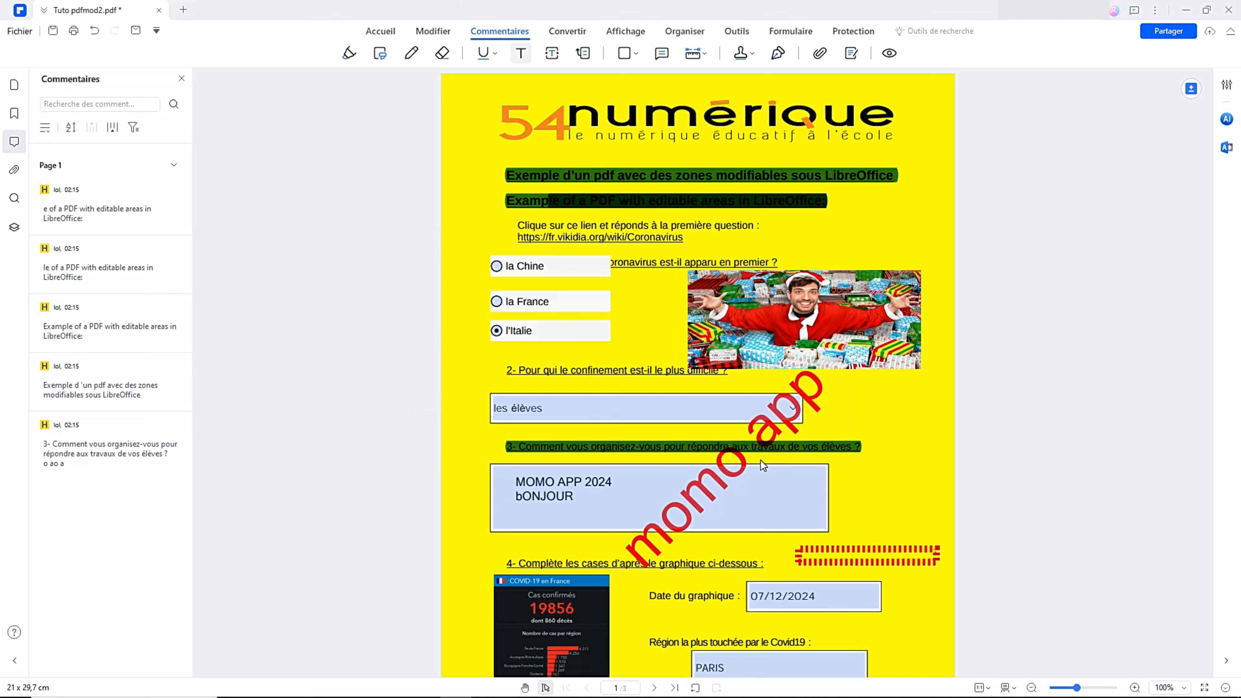
# - Place the drawn signature beside the question 3 answer field and enlarge it to fill the space up to the page edge
pyautogui.click(891, 495)
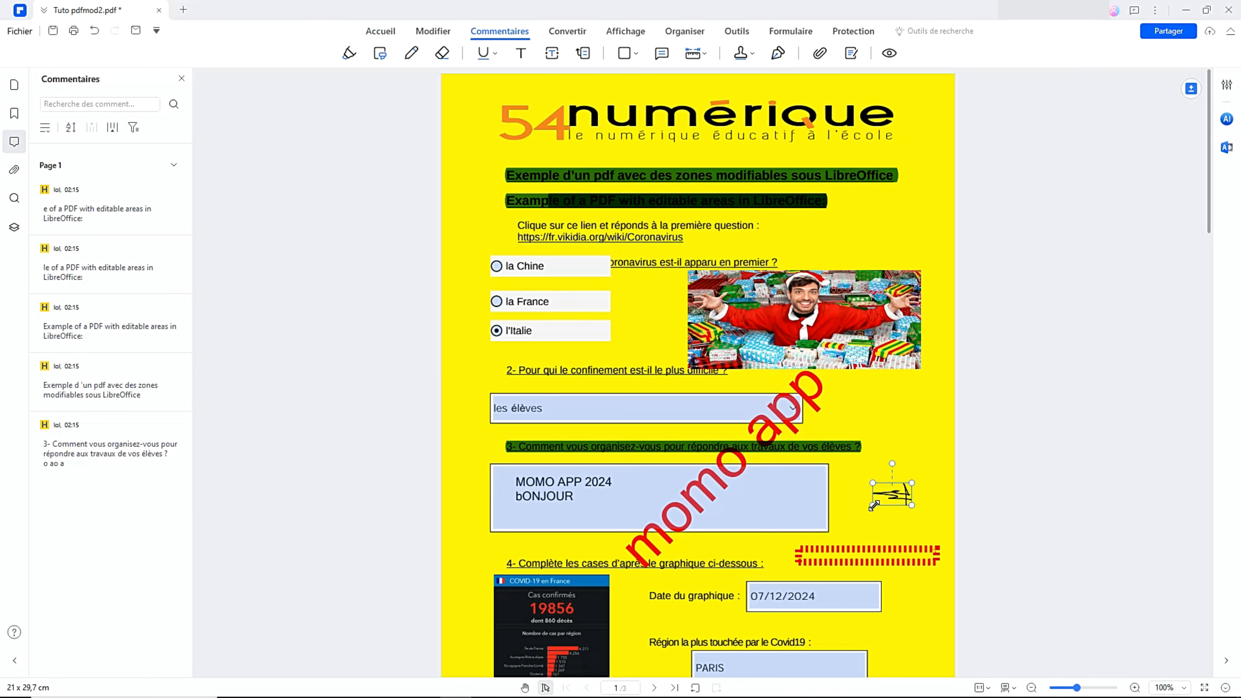
pyautogui.moveTo(872, 505); pyautogui.dragTo(849, 519)
pyautogui.moveTo(912, 484)
pyautogui.mouseDown()
pyautogui.moveTo(926, 458)
pyautogui.moveTo(913, 486)
pyautogui.moveTo(886, 490)
pyautogui.moveTo(898, 491)
pyautogui.mouseUp()
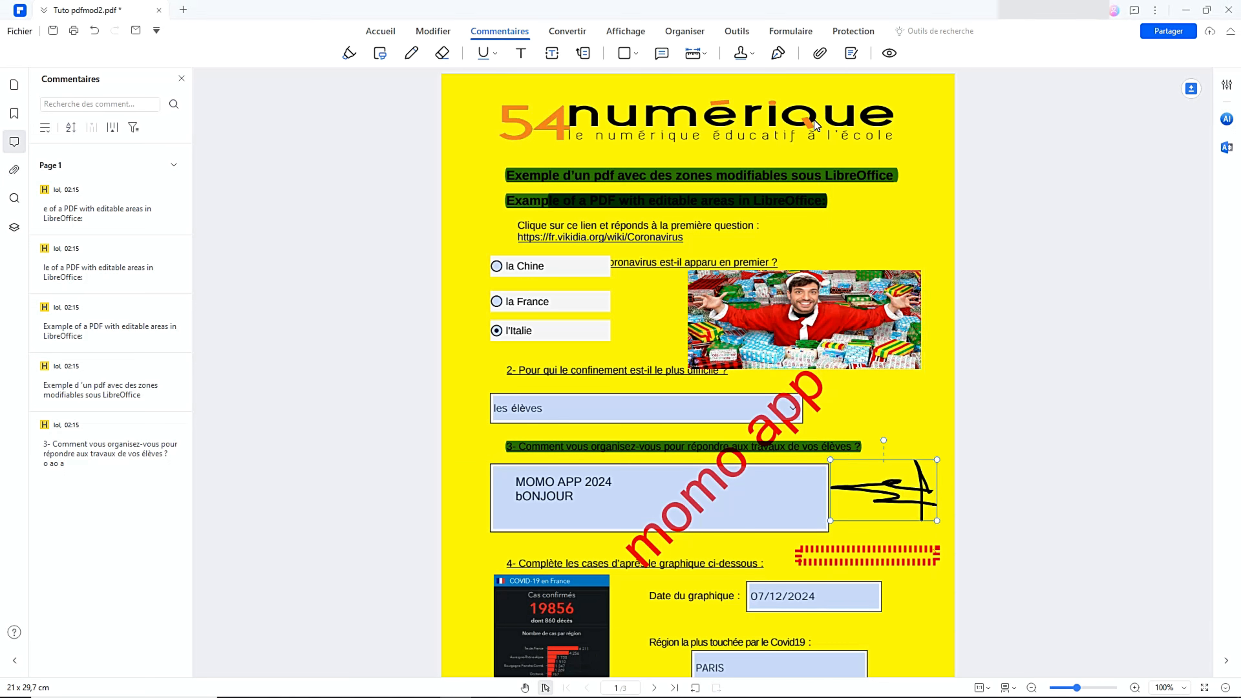
# - Create a typed signature reading "MOMO APP" and place it, scaled down, just below the drawn signature
pyautogui.click(778, 54)
pyautogui.click(678, 250)
pyautogui.click(560, 344)
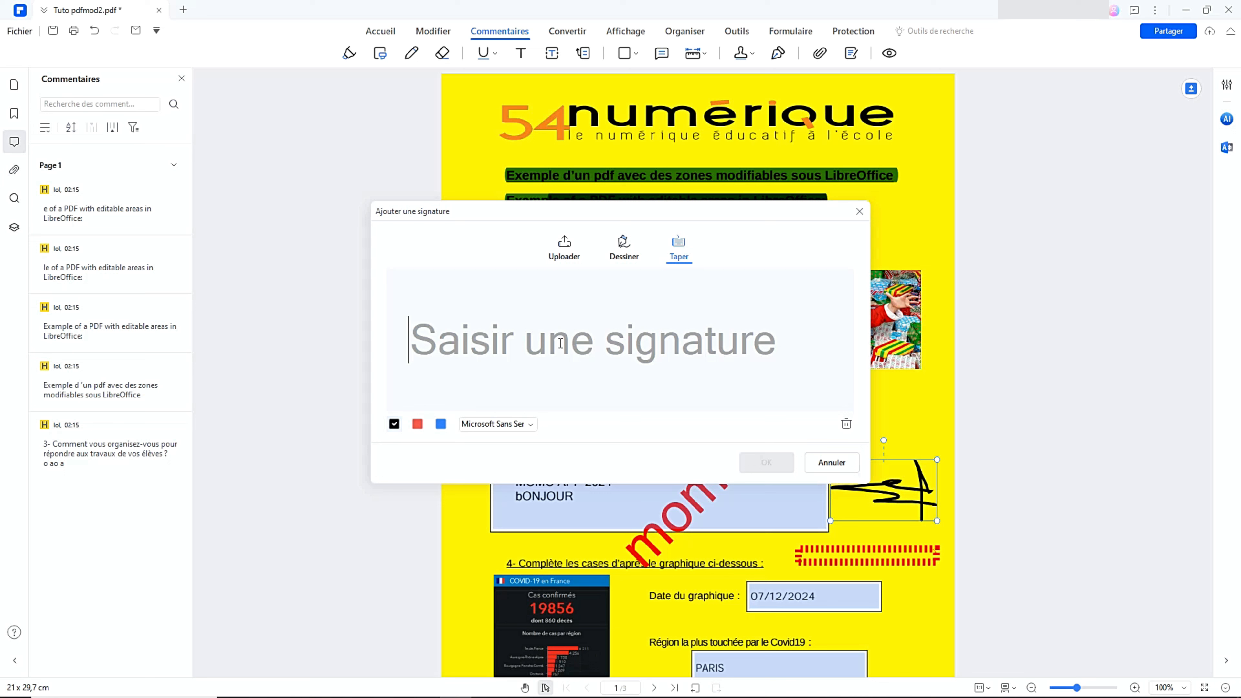
pyautogui.write('MOMO')
pyautogui.write('APP')
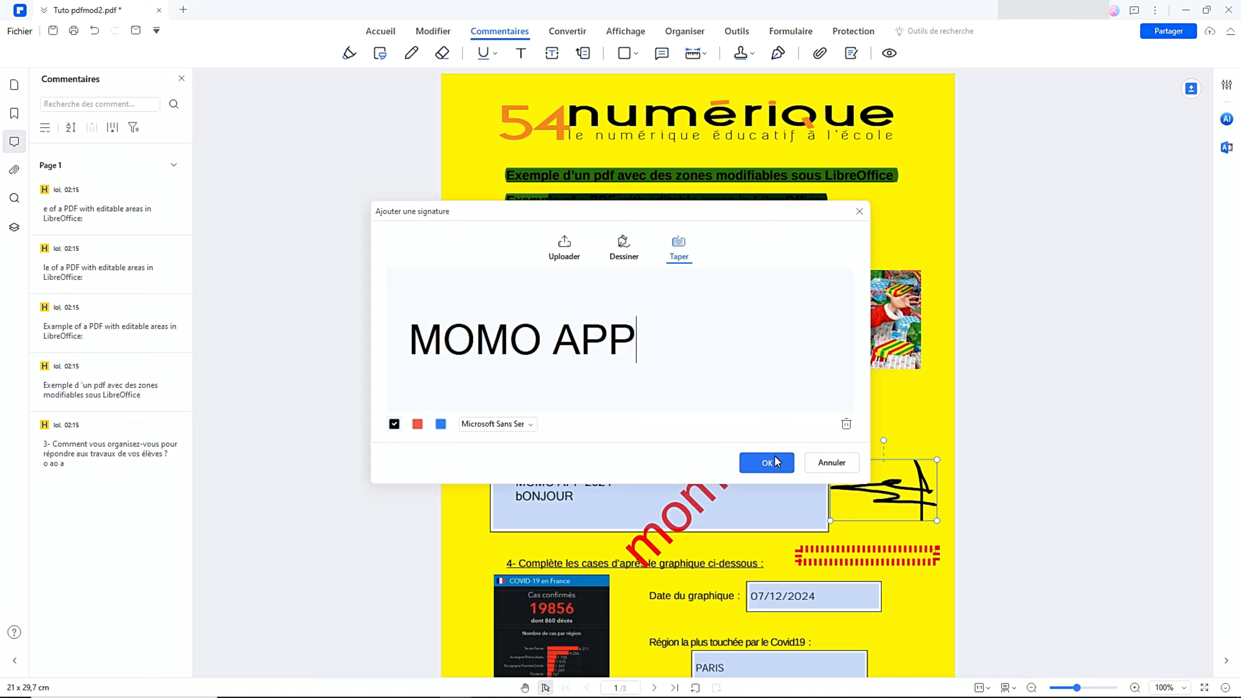
pyautogui.click(765, 464)
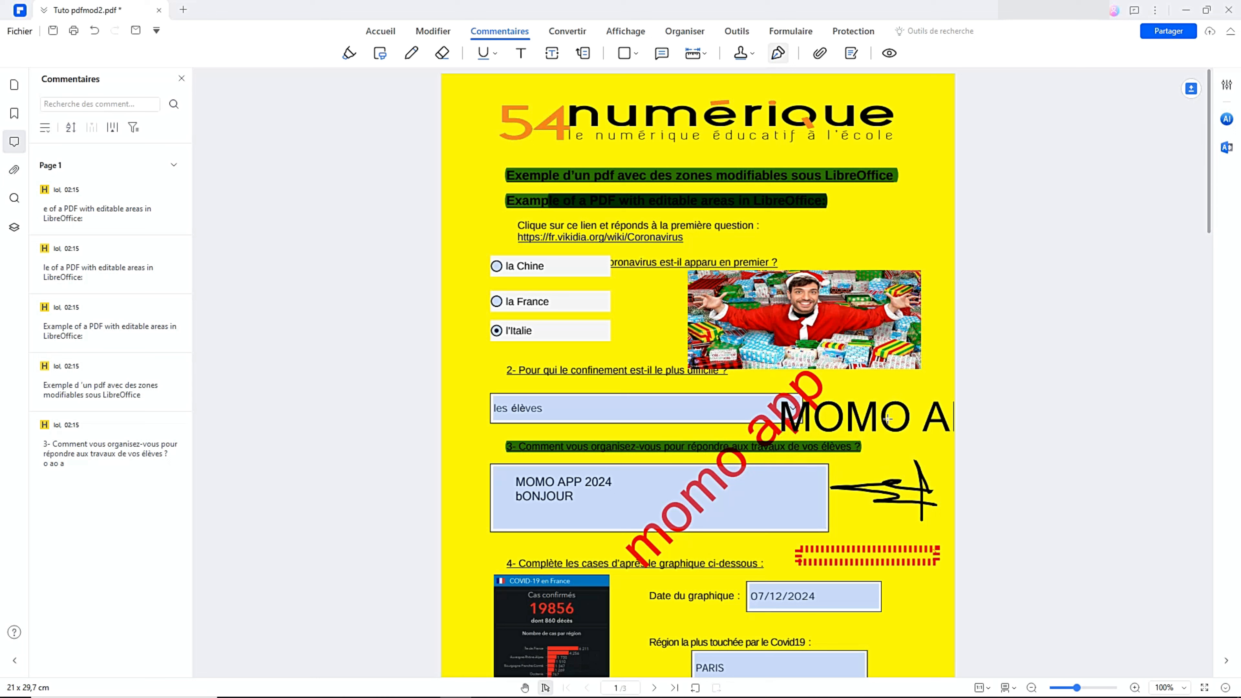
pyautogui.click(889, 418)
pyautogui.moveTo(830, 420)
pyautogui.mouseDown()
pyautogui.moveTo(928, 422)
pyautogui.moveTo(875, 513)
pyautogui.moveTo(848, 526)
pyautogui.mouseUp()
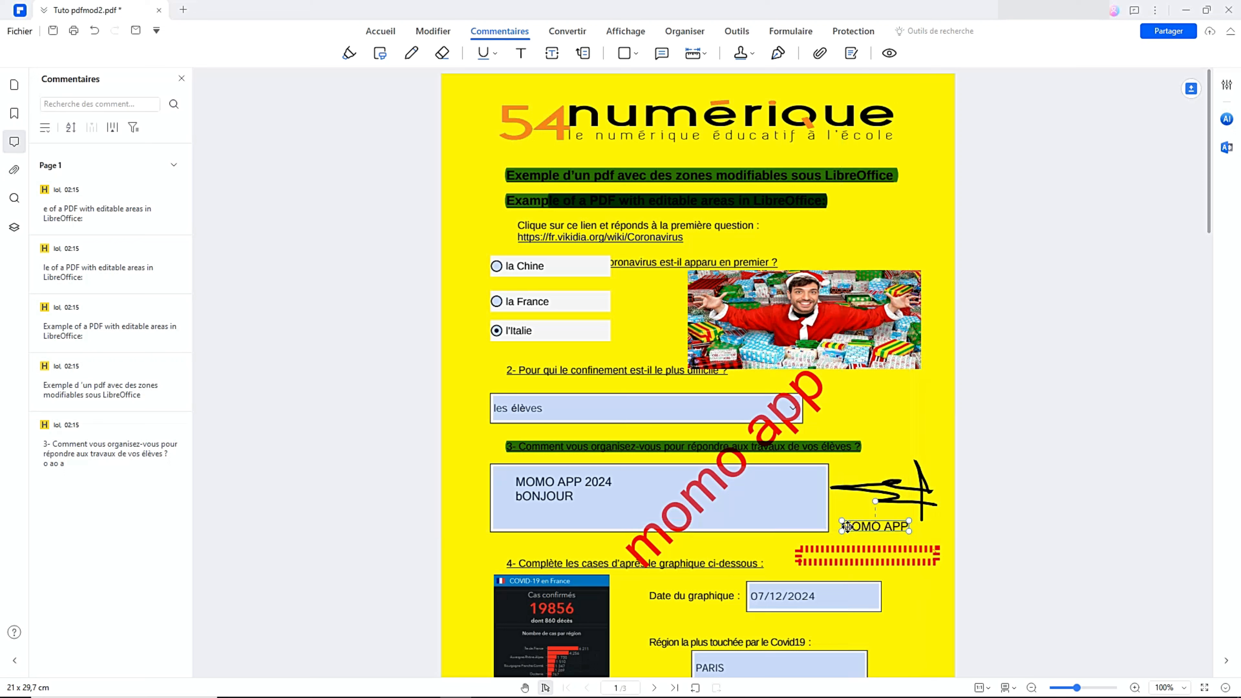
# - Set up a custom dynamic stamp with the text "MOMO APP", date format yyyy/MM/dd, no identity and category Personnalisé
pyautogui.click(741, 55)
pyautogui.moveTo(777, 178)
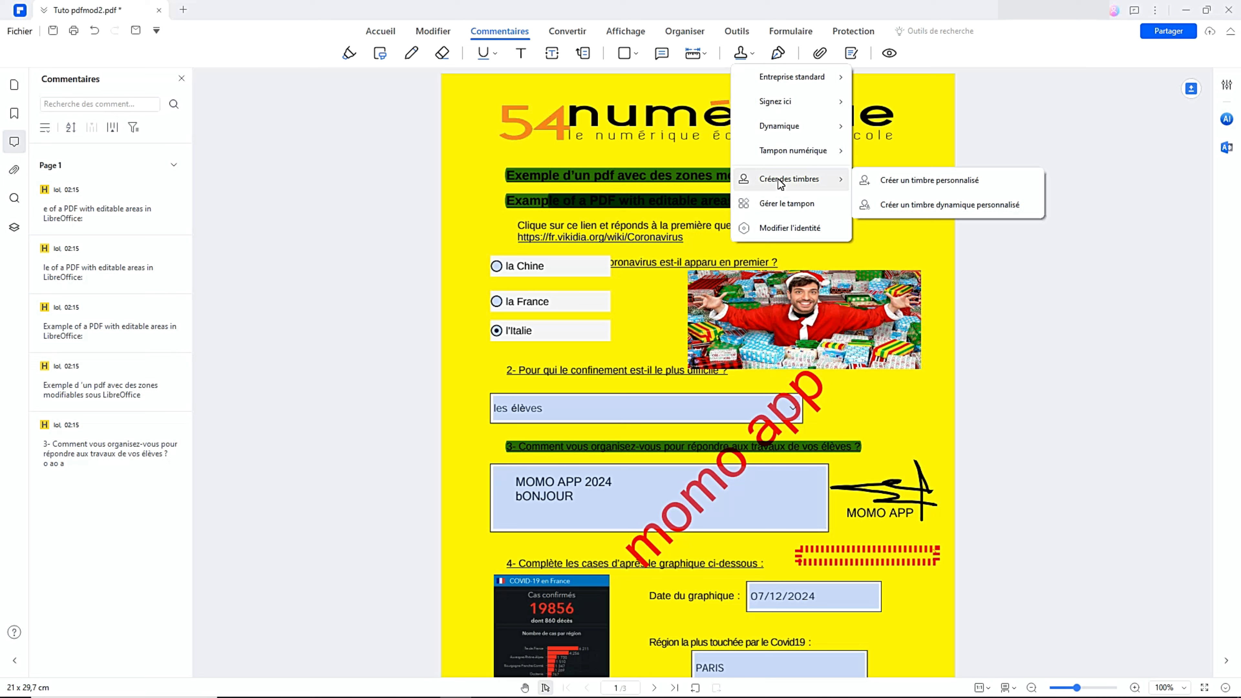
pyautogui.click(907, 206)
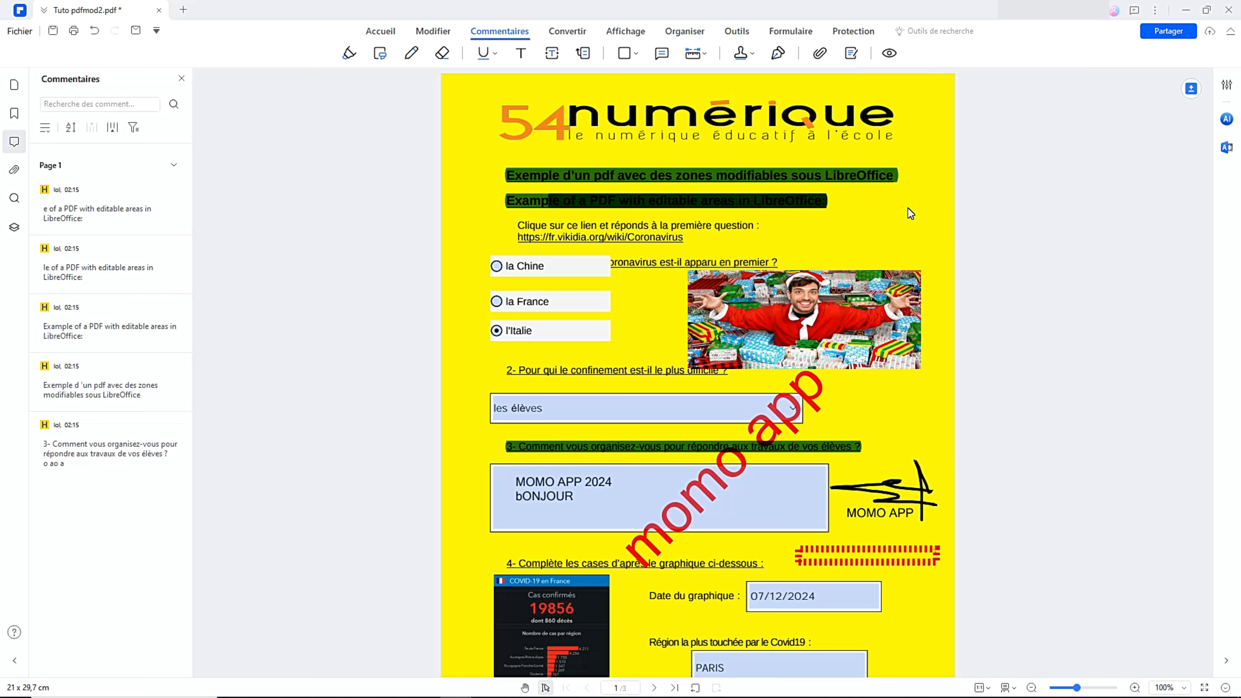
pyautogui.write('MOMO APP')
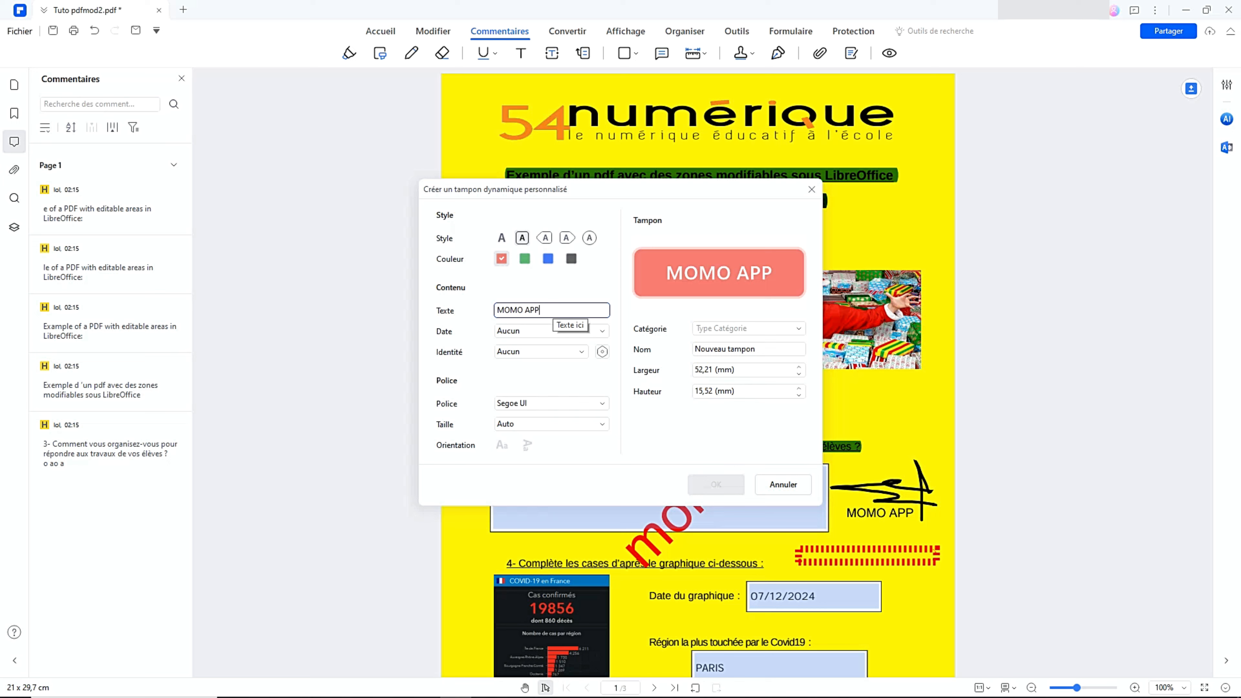
pyautogui.click(545, 331)
pyautogui.click(530, 398)
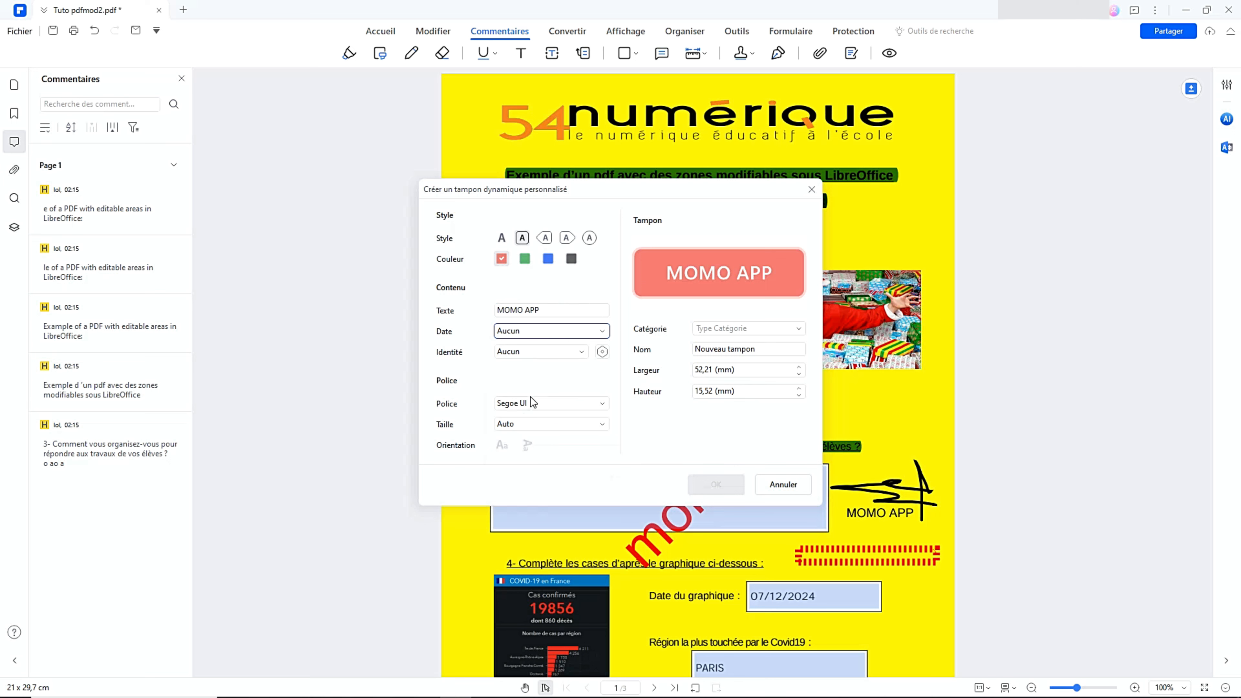
pyautogui.click(523, 351)
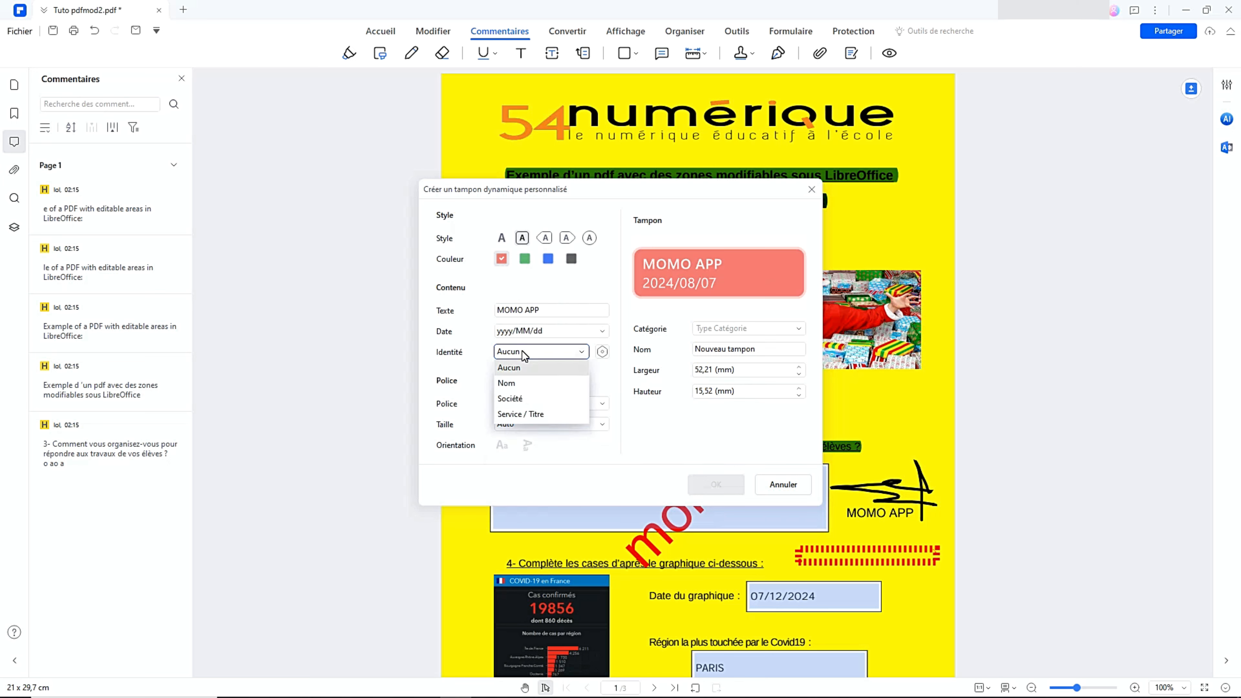
pyautogui.click(524, 353)
pyautogui.click(787, 329)
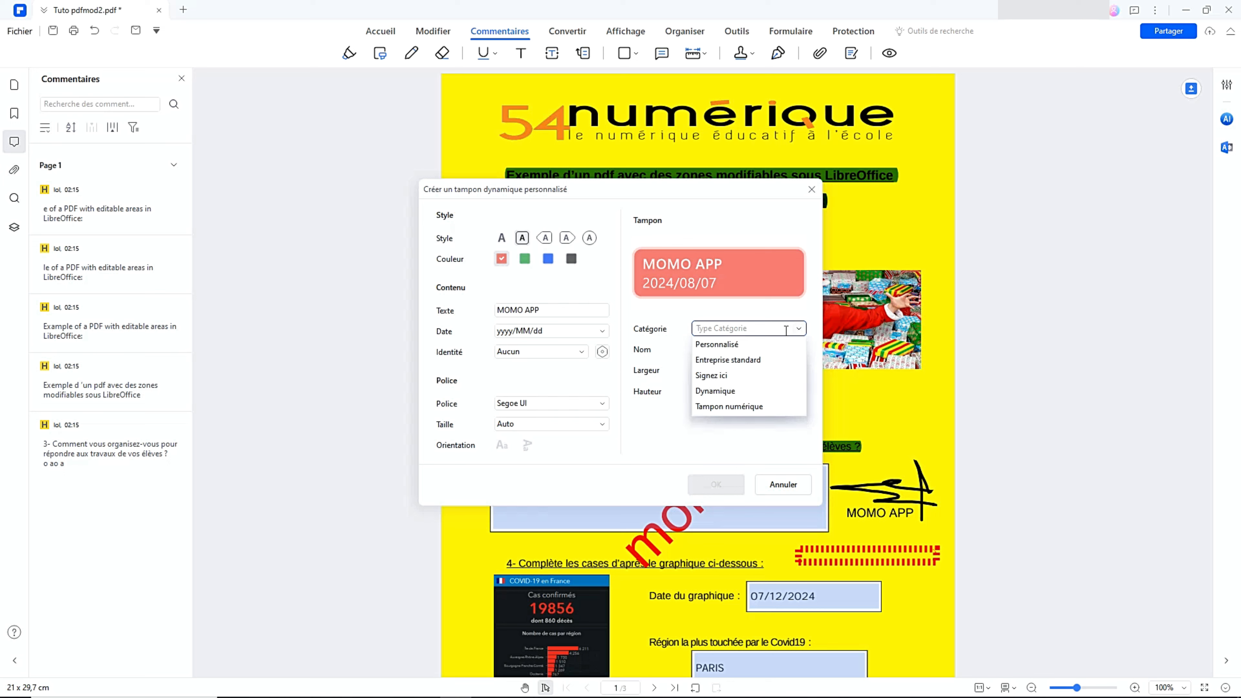
pyautogui.click(718, 344)
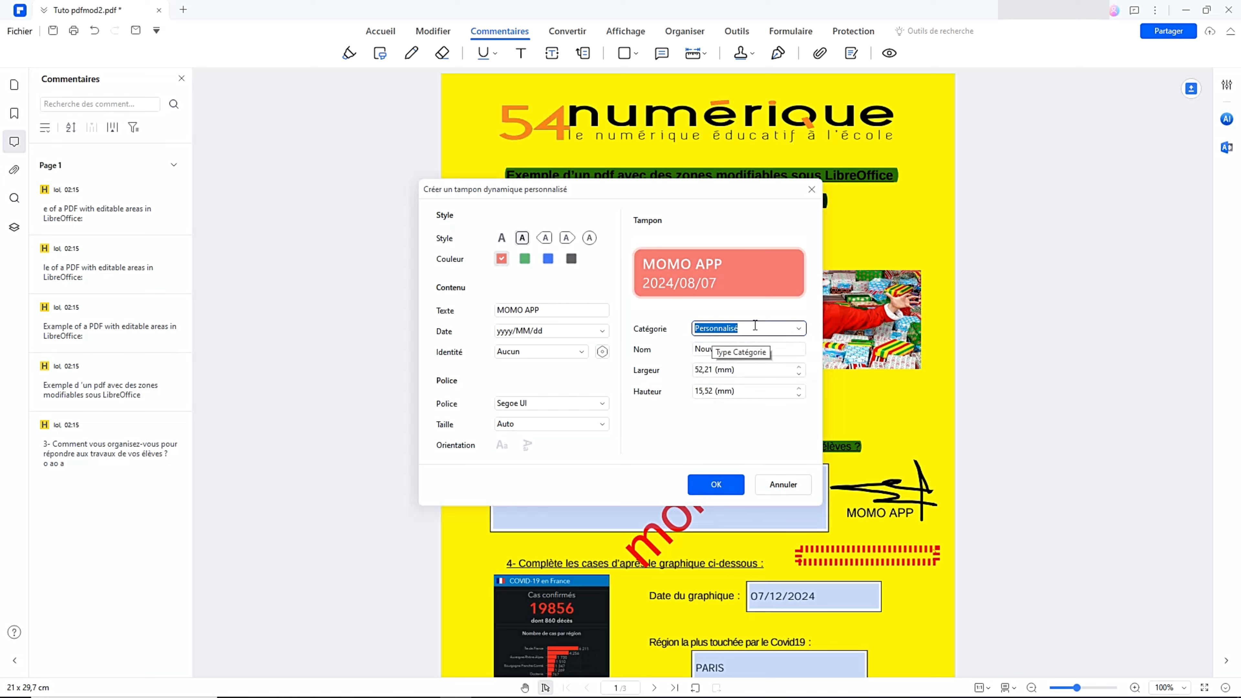
# - Give the custom stamp the circular style in blue and save it
pyautogui.click(589, 237)
pyautogui.click(548, 258)
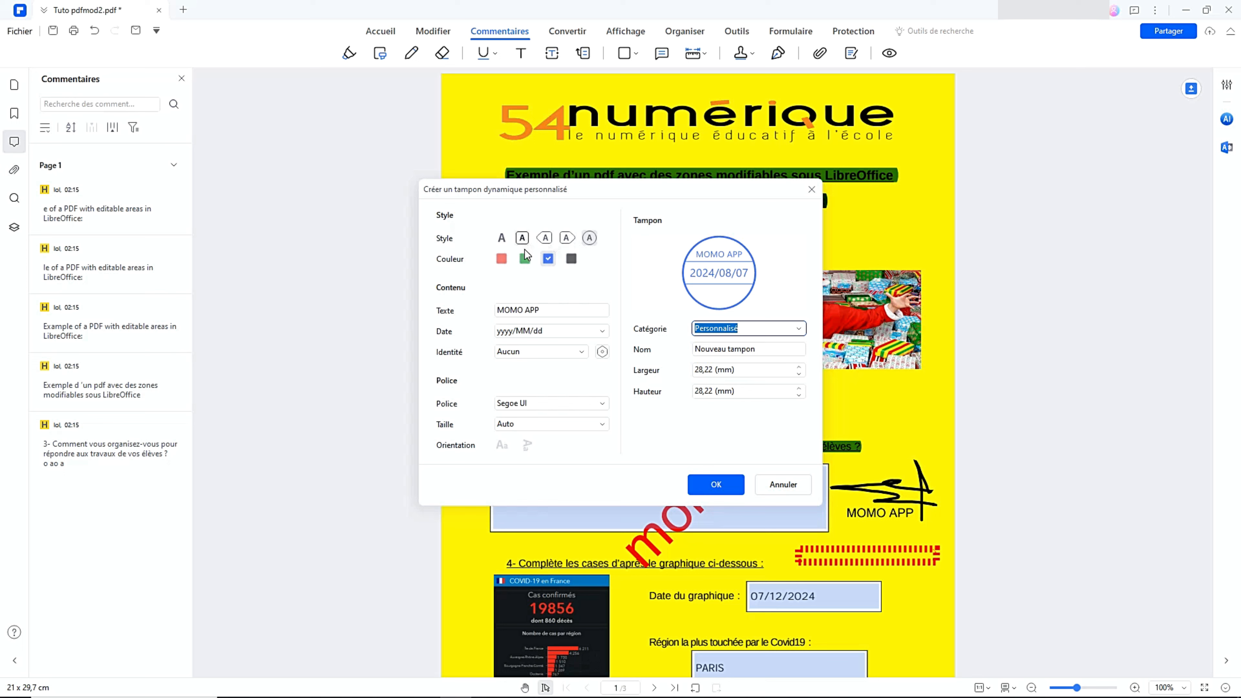
pyautogui.click(708, 487)
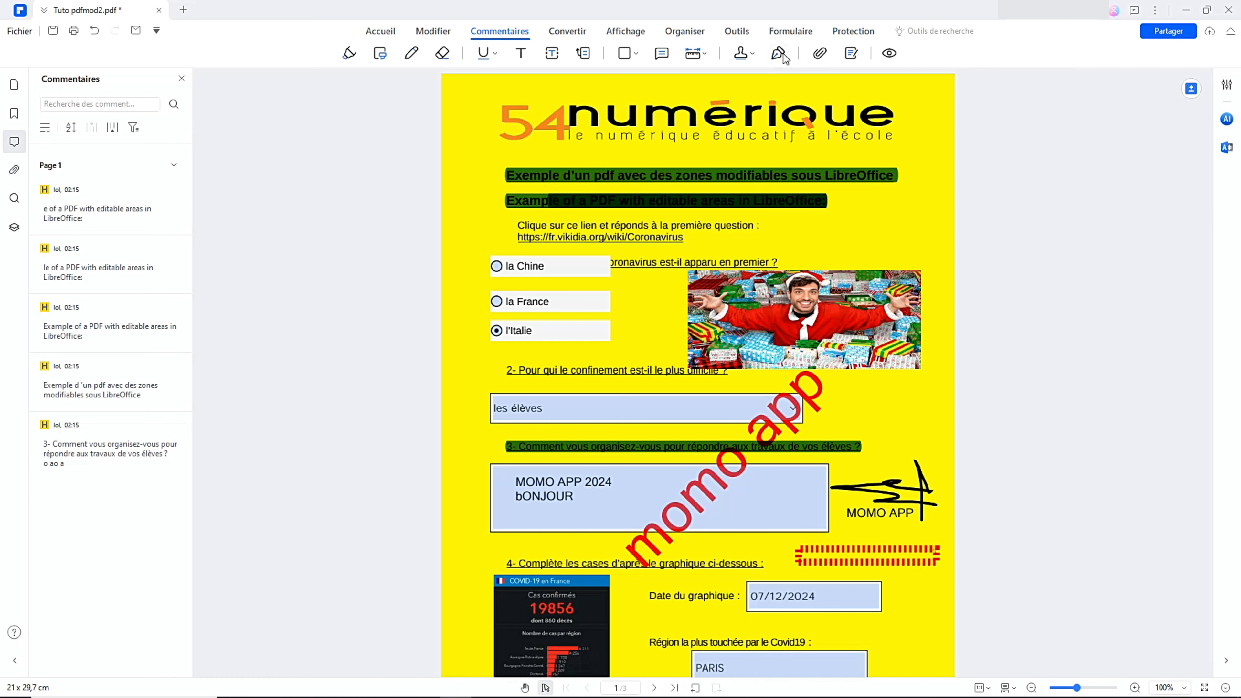
# - Place the custom MOMO APP date stamp over the upper part of the drawn signature
pyautogui.click(747, 55)
pyautogui.moveTo(801, 77)
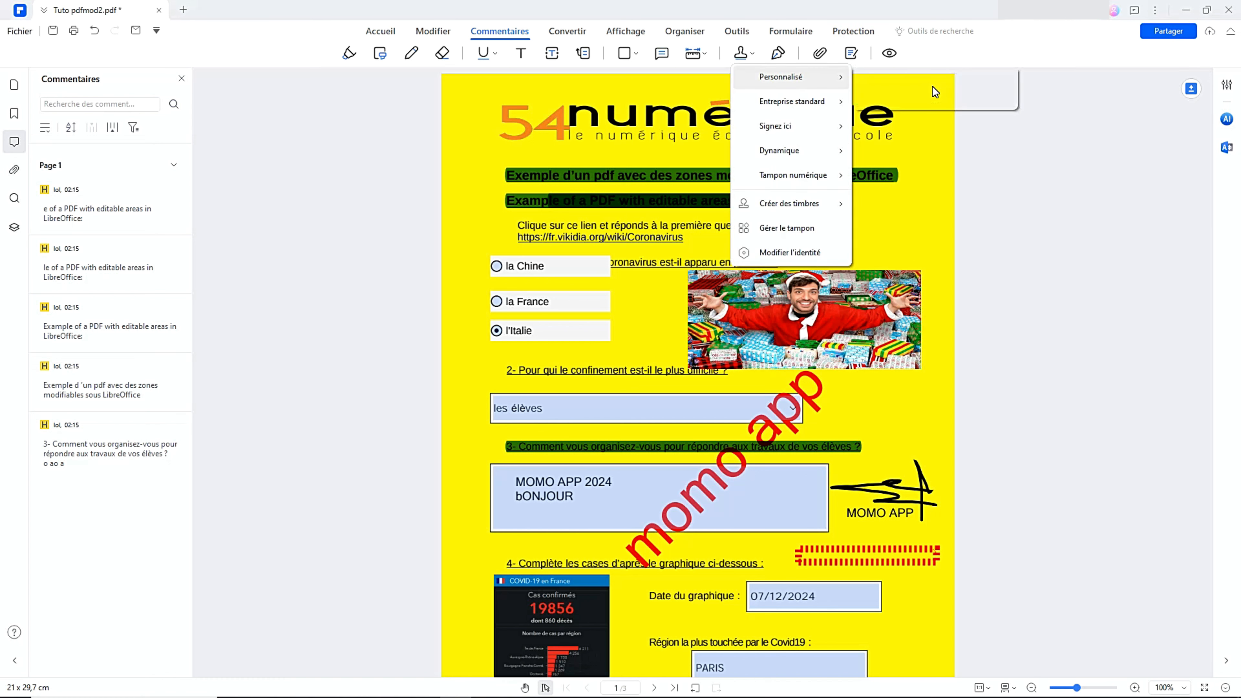
pyautogui.click(933, 87)
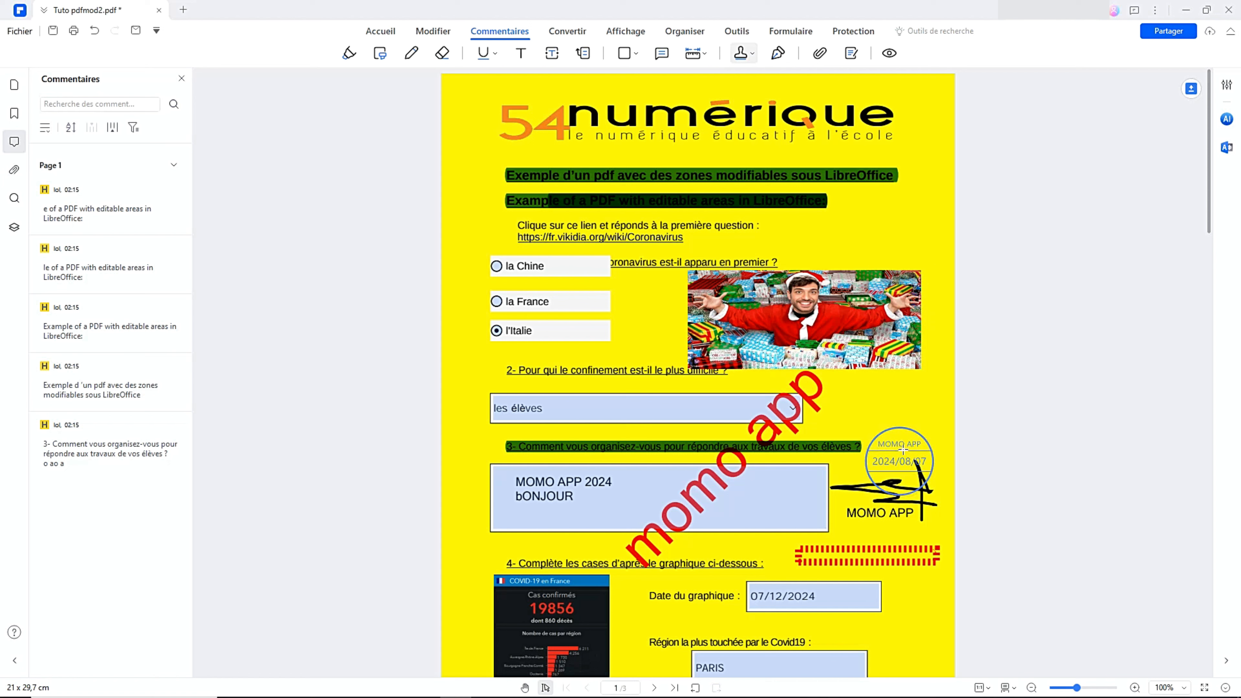
pyautogui.click(906, 465)
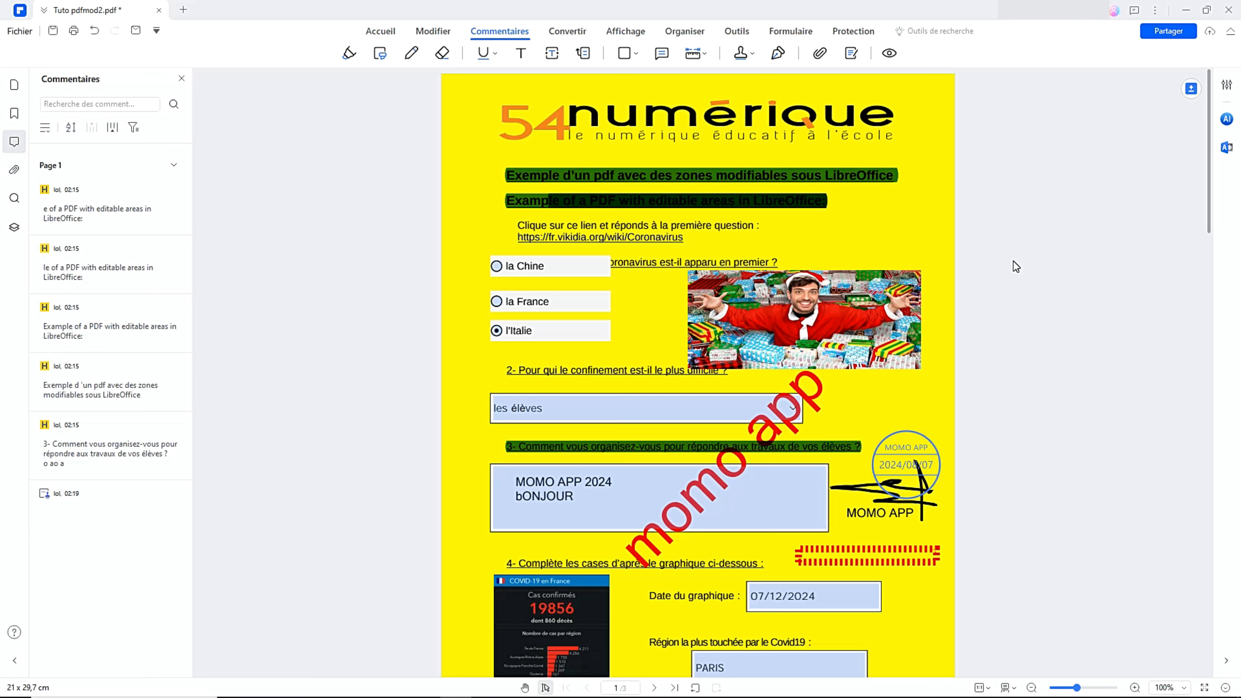
pyautogui.click(582, 30)
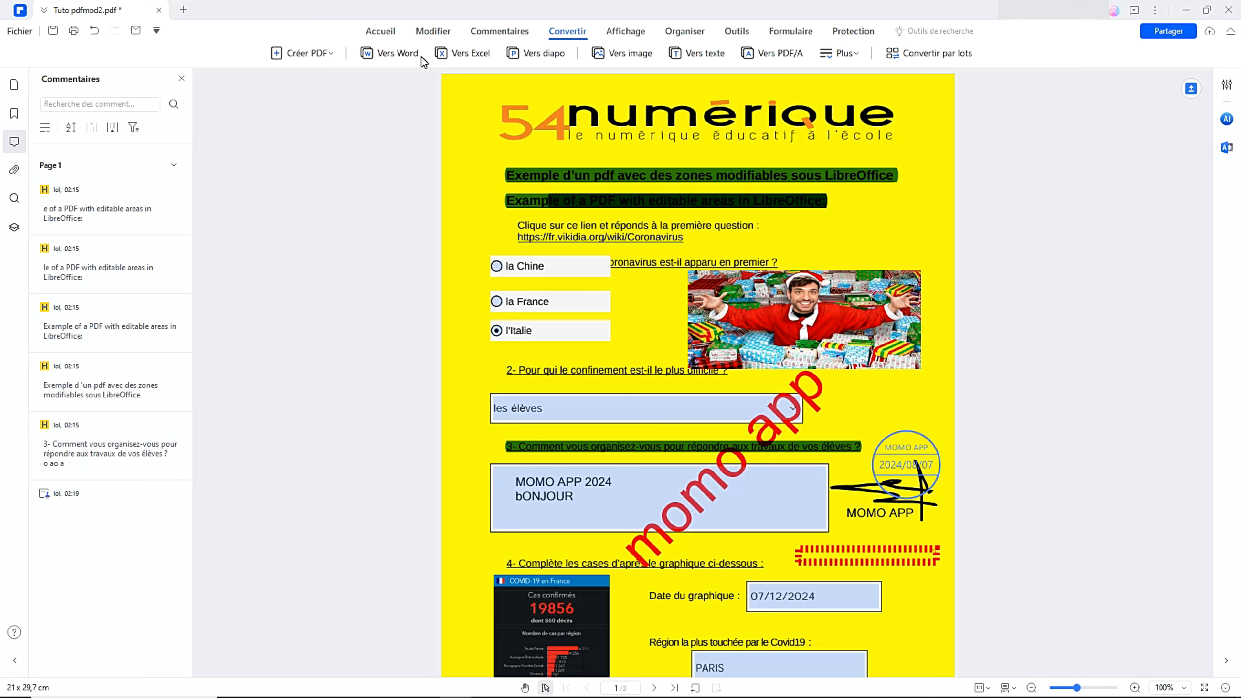
pyautogui.click(735, 32)
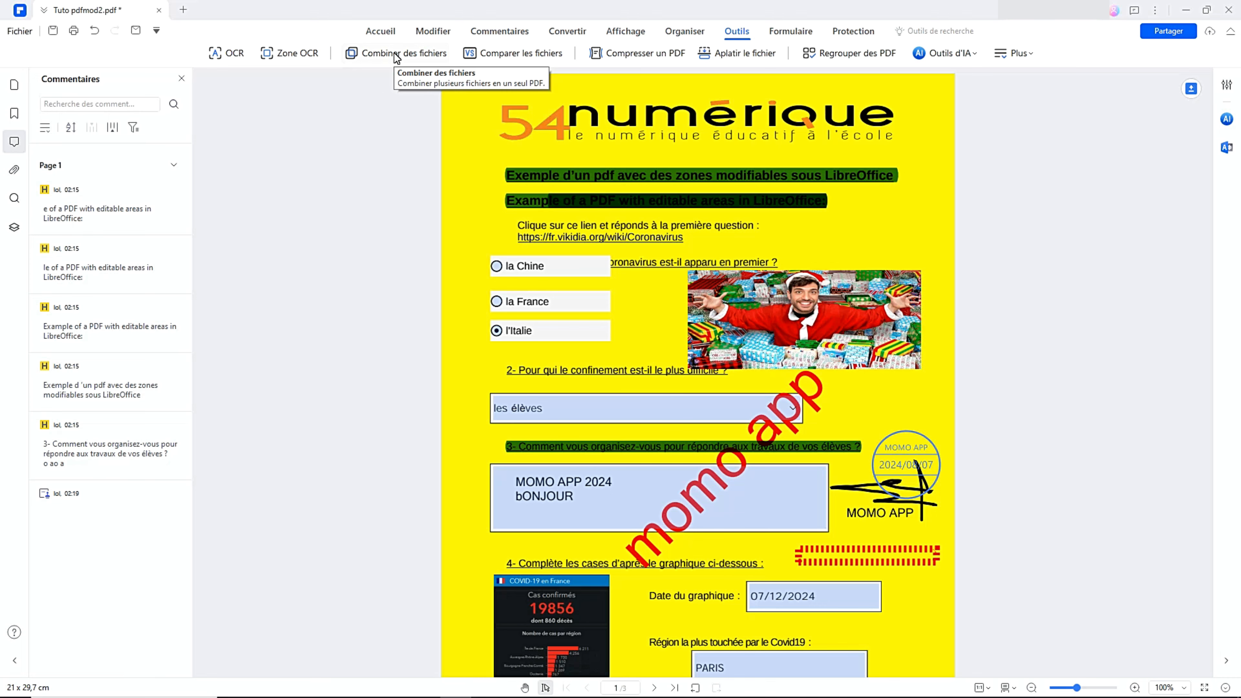
pyautogui.click(1014, 53)
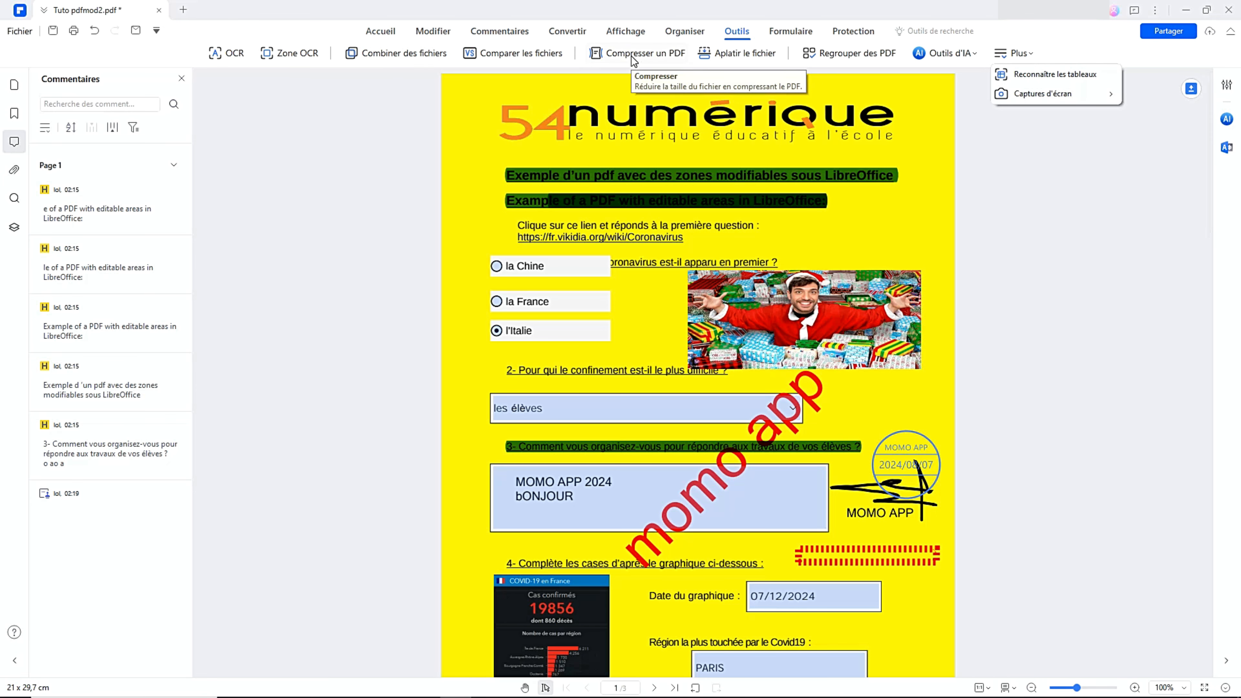
pyautogui.click(861, 32)
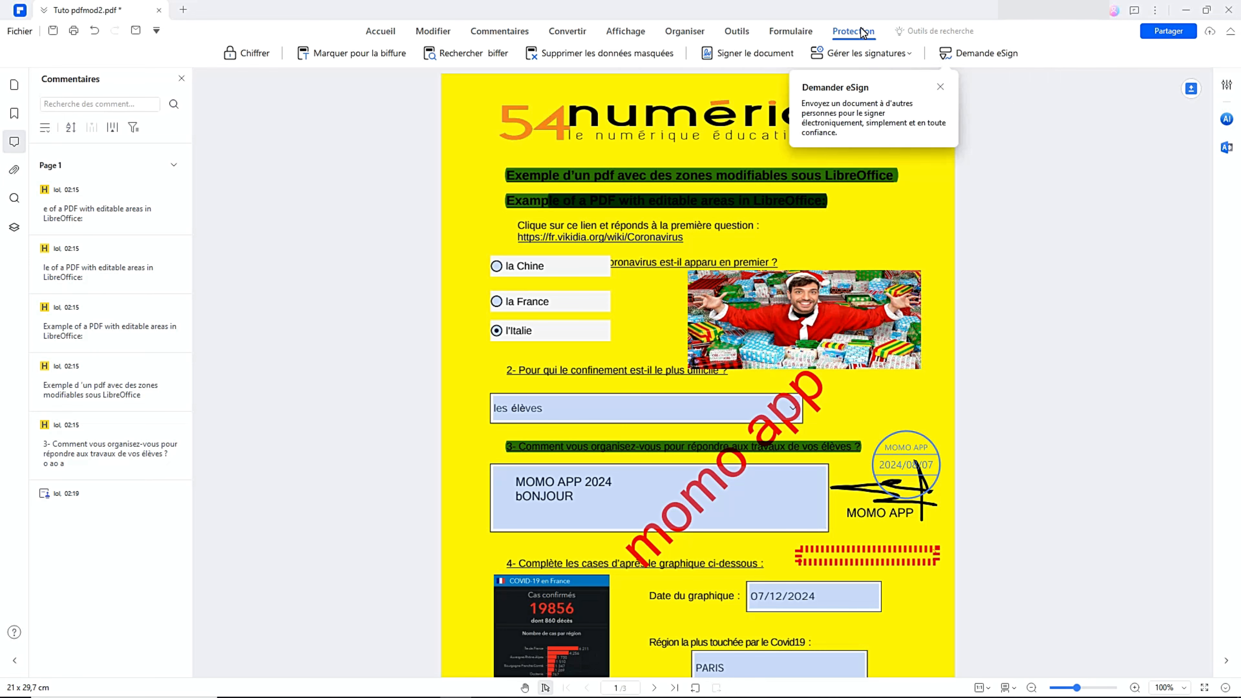
pyautogui.click(941, 88)
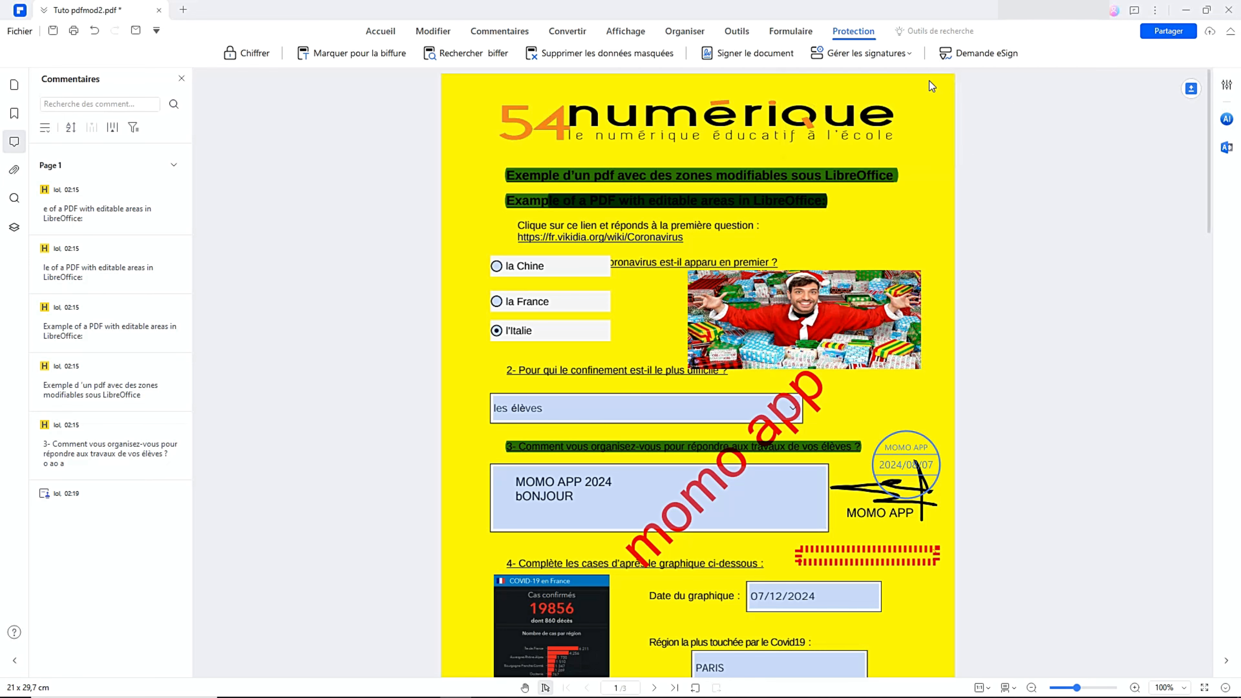
# - Try enabling the opening and permission passwords in the encryption settings and close them without saving
pyautogui.click(259, 55)
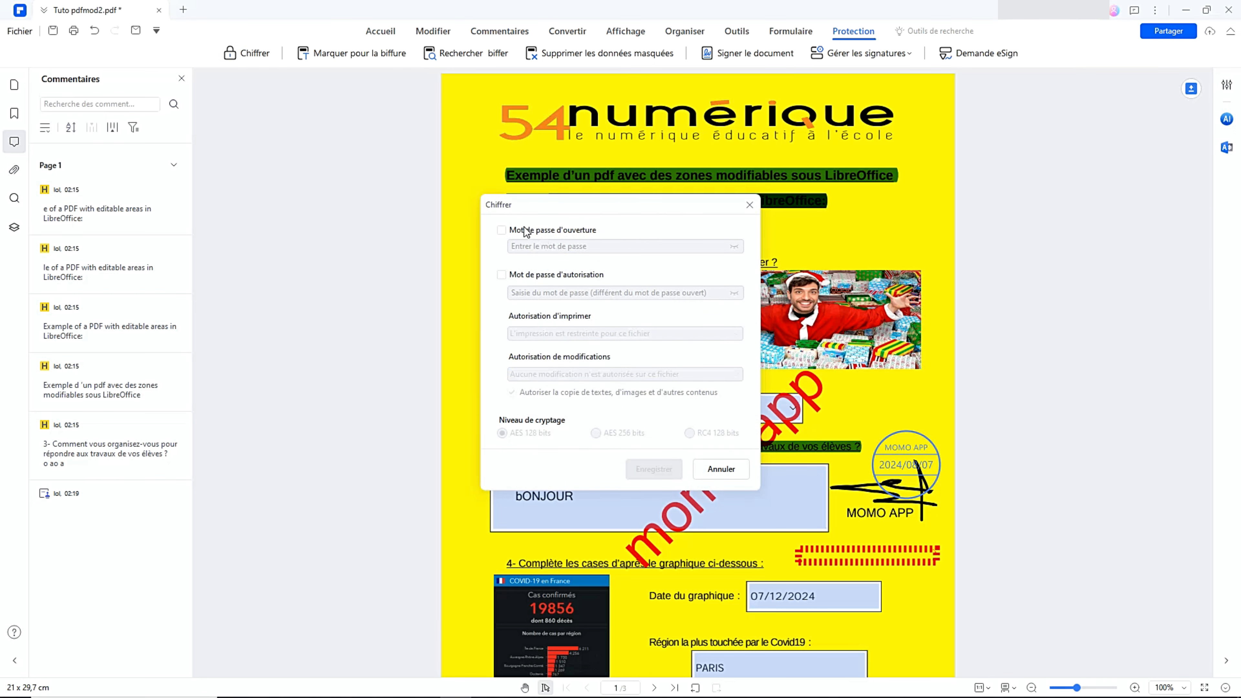
pyautogui.click(502, 230)
pyautogui.click(502, 276)
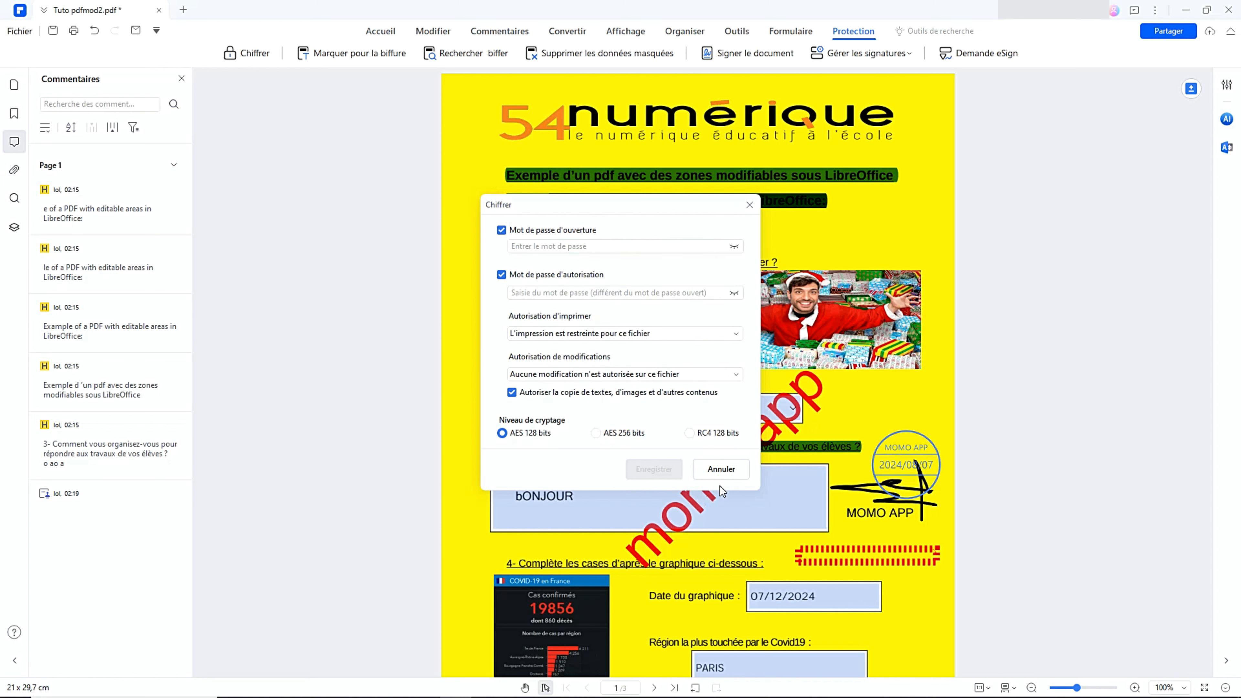
pyautogui.click(755, 208)
# - Open the AI sidebar in the Discuter avec AI mode
pyautogui.click(1227, 120)
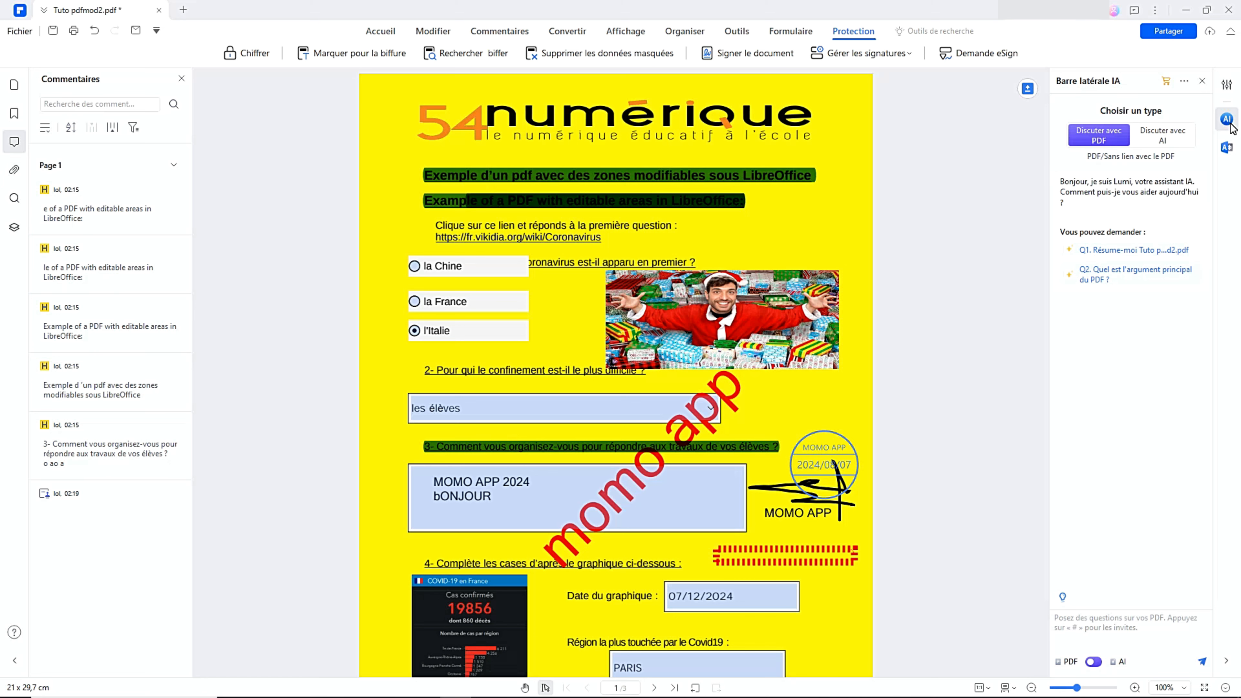
pyautogui.click(1185, 82)
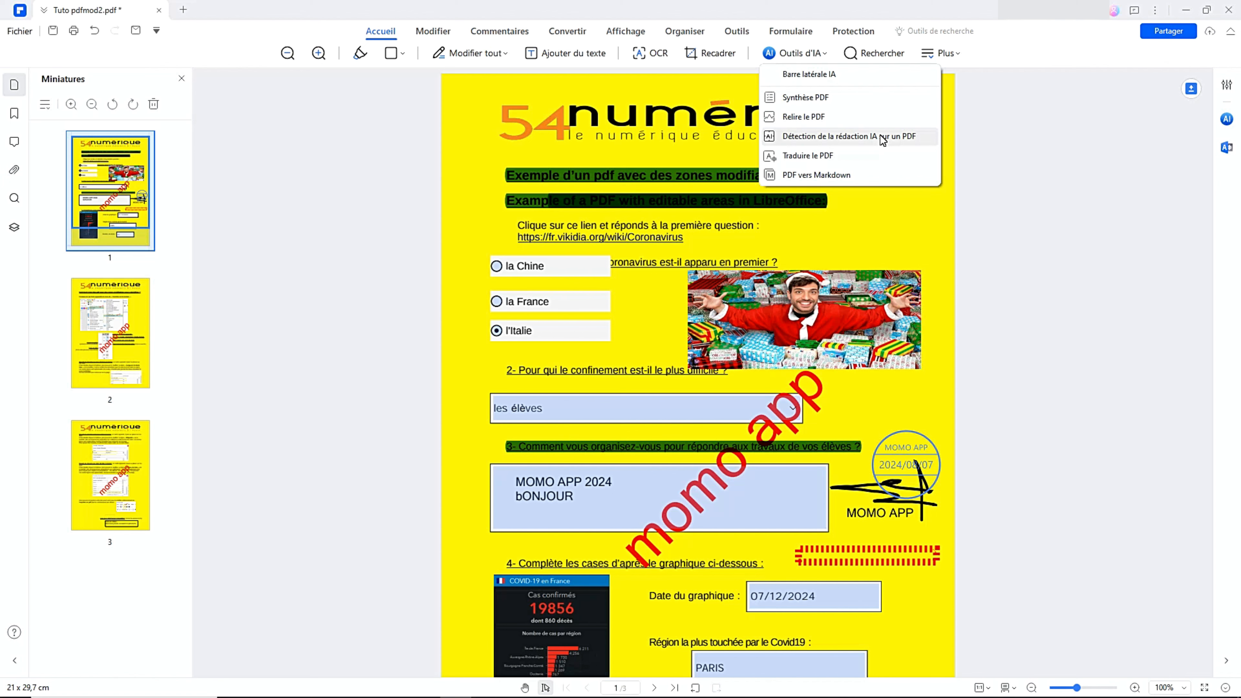
pyautogui.click(845, 142)
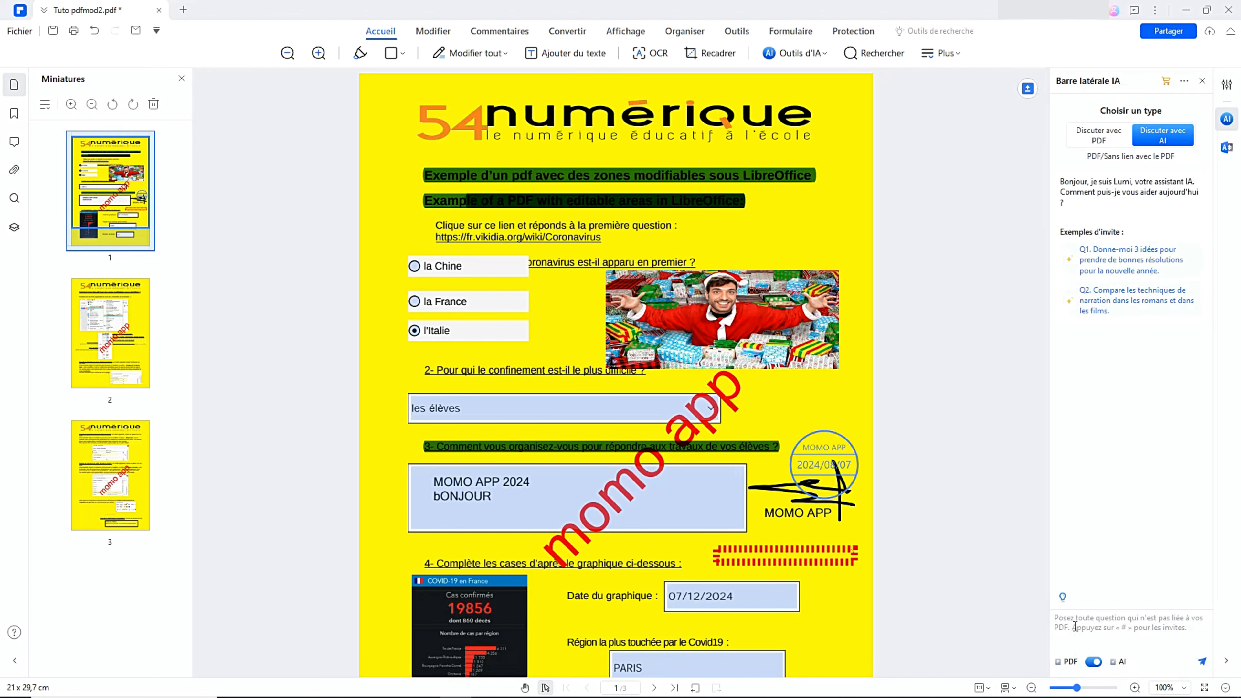